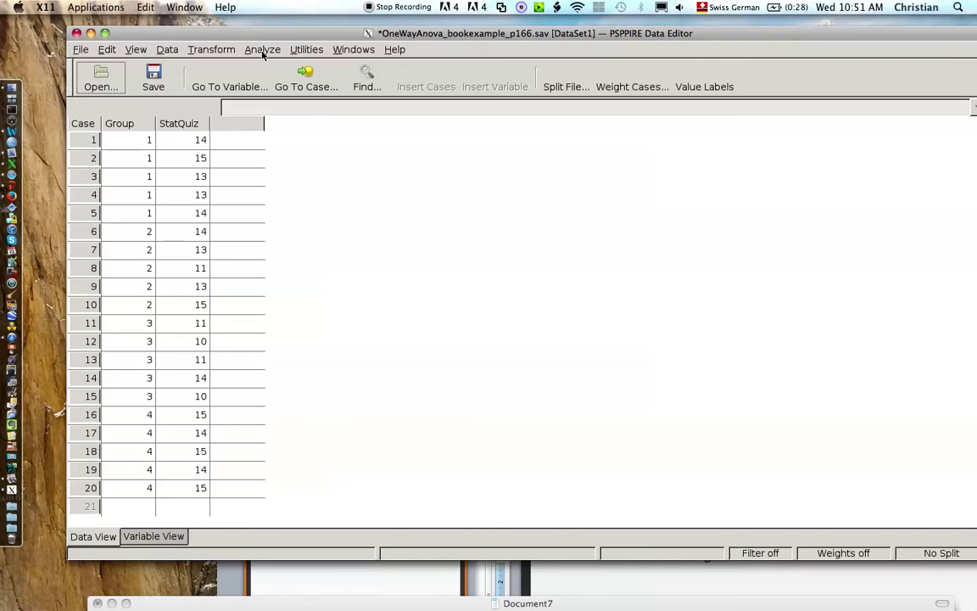
Set up a one-way ANOVA with Score on Stat Quiz as the dependent variable and Group as the factor.
click(262, 51)
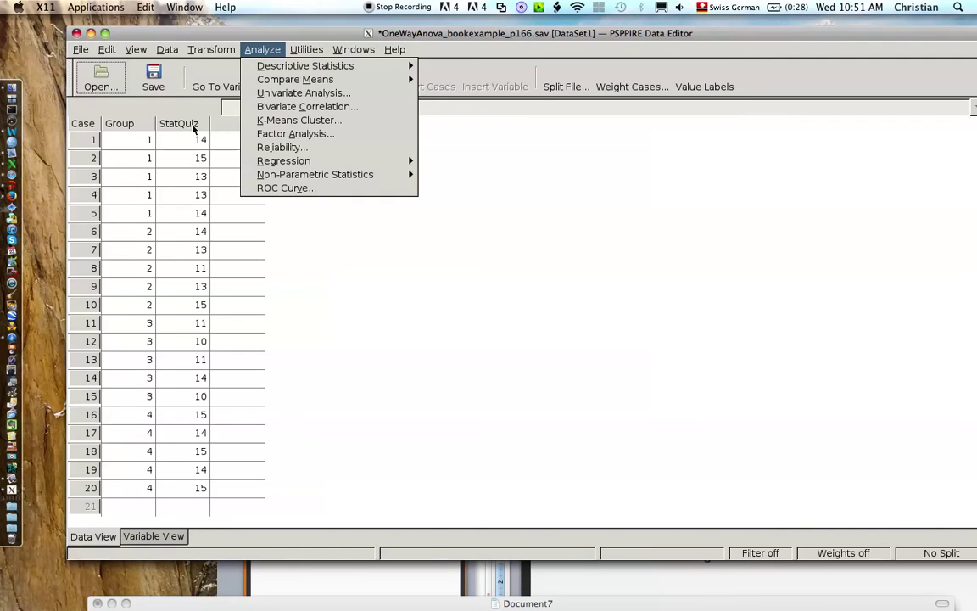
mouse_move(262, 79)
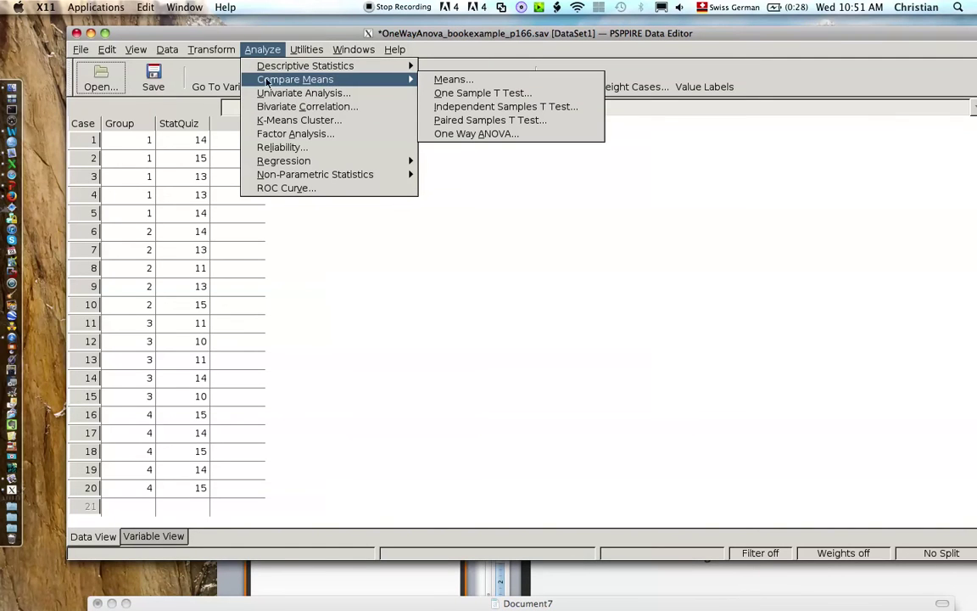
click(442, 134)
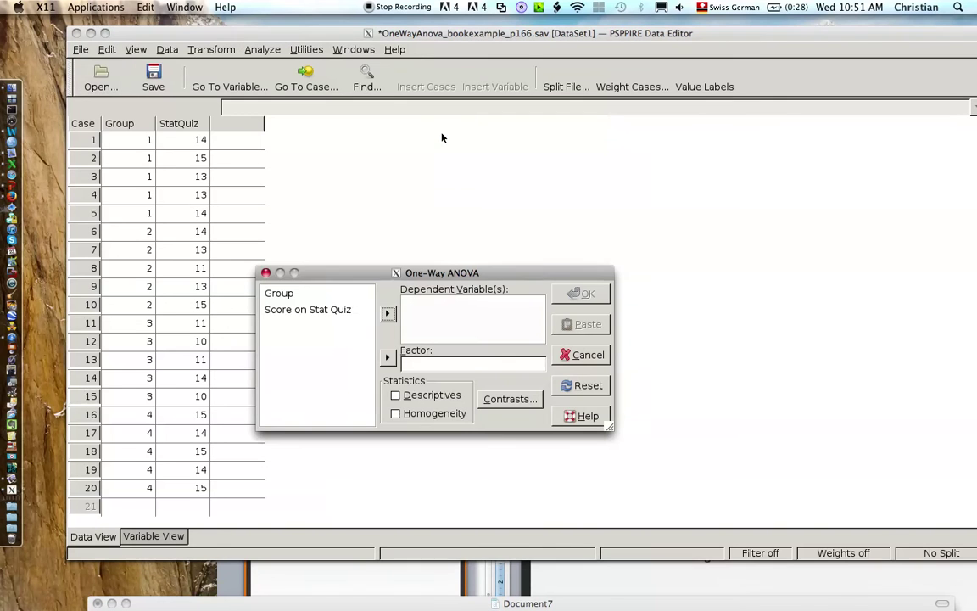
click(265, 293)
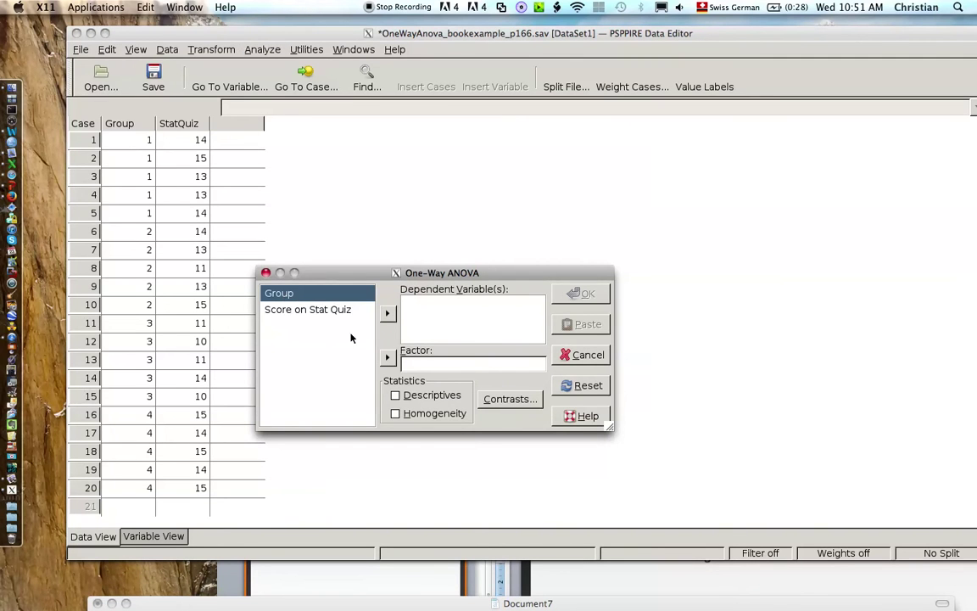
click(388, 359)
click(312, 294)
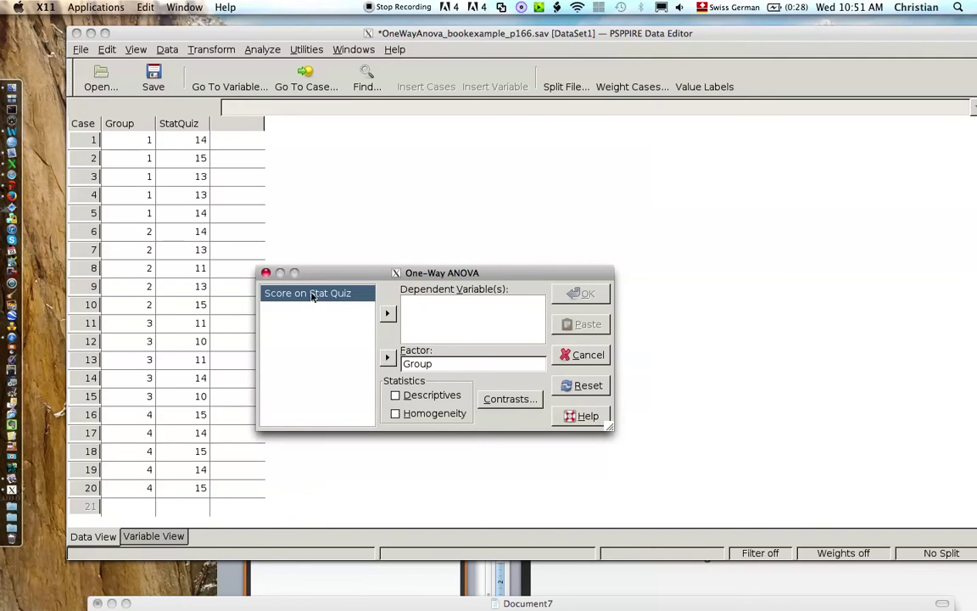
click(387, 313)
Include the Descriptives and Homogeneity statistics and paste the ANOVA command into the syntax editor.
drag(376, 279, 343, 171)
click(362, 287)
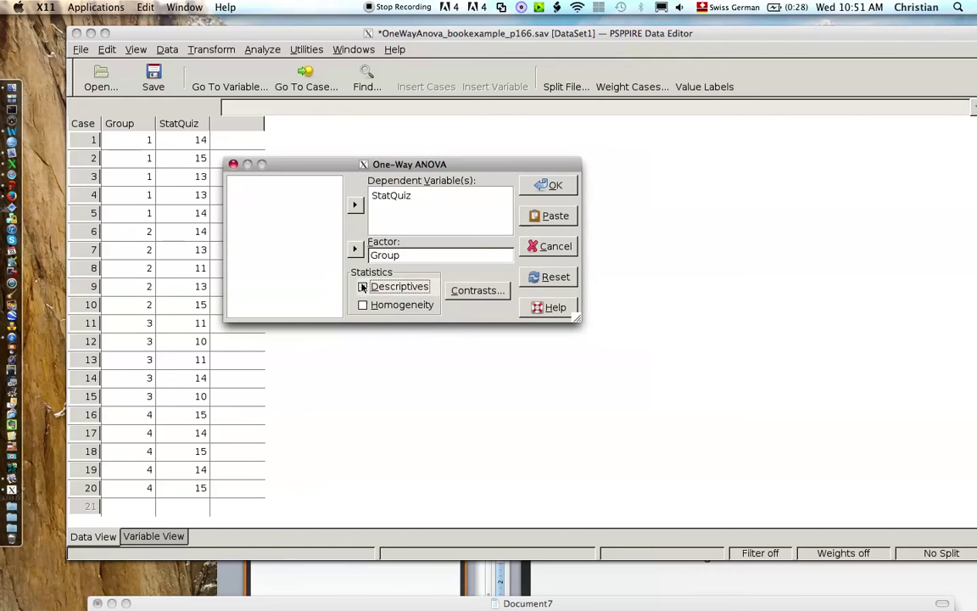
click(363, 306)
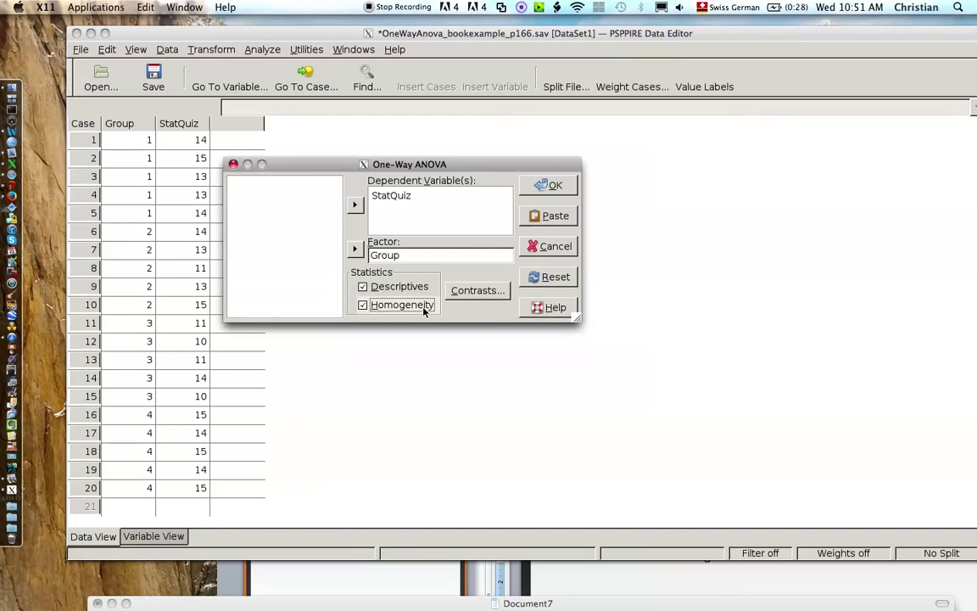
click(555, 215)
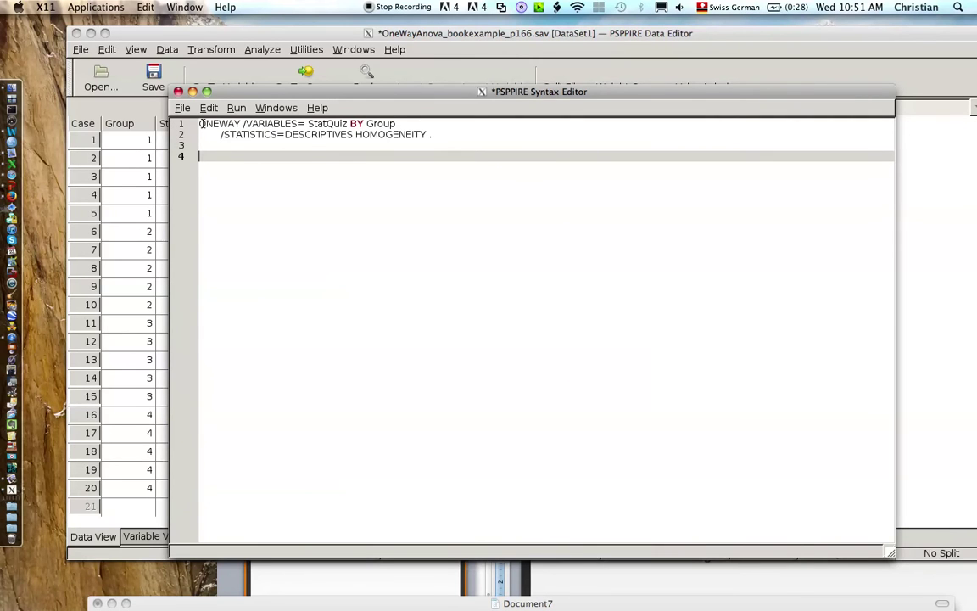
Add the comment line "*This is a syntax for the ANOVA." above the ONEWAY command, separated by blank lines.
click(199, 124)
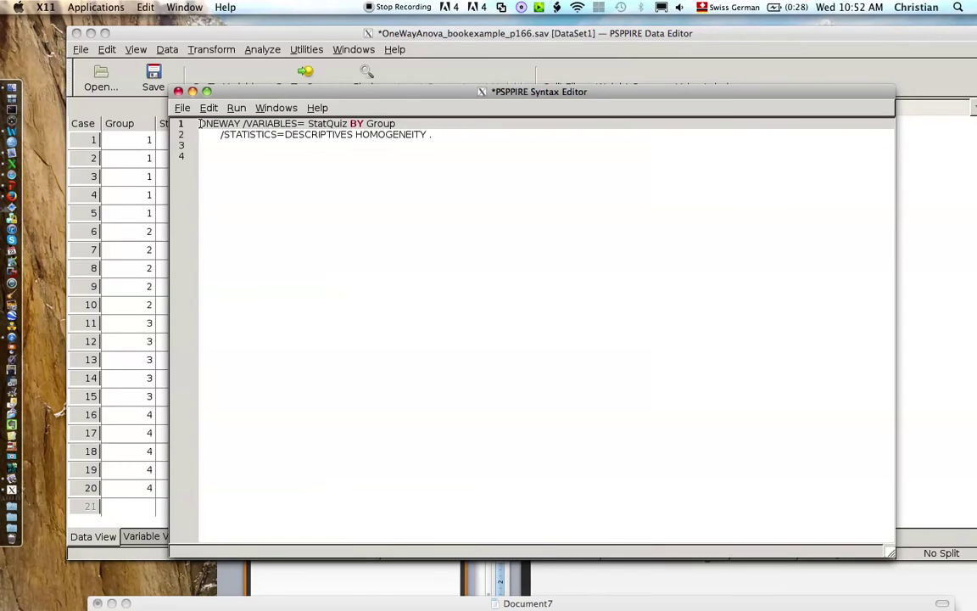
key(Return)
key(Return)
key(Return)
click(200, 134)
text(*)
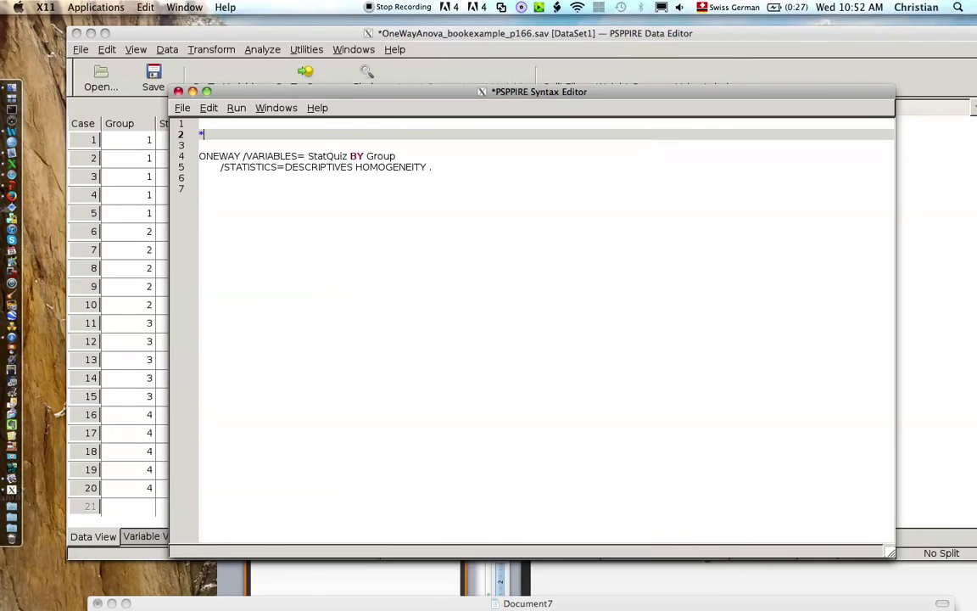
text(This is a syntax for the ANOVA)
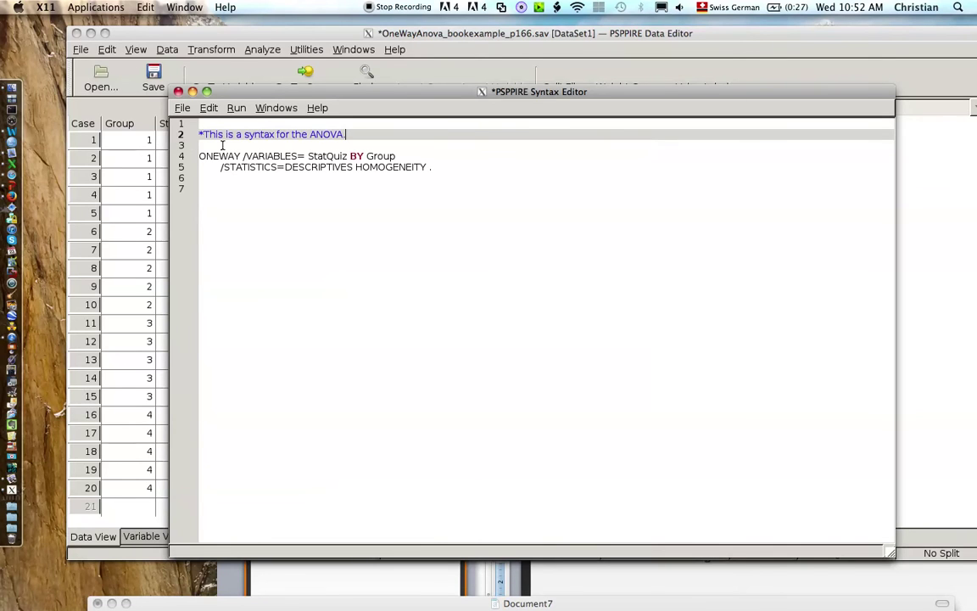
text(.)
Select the ONEWAY command below the comment and run only that selection.
click(267, 156)
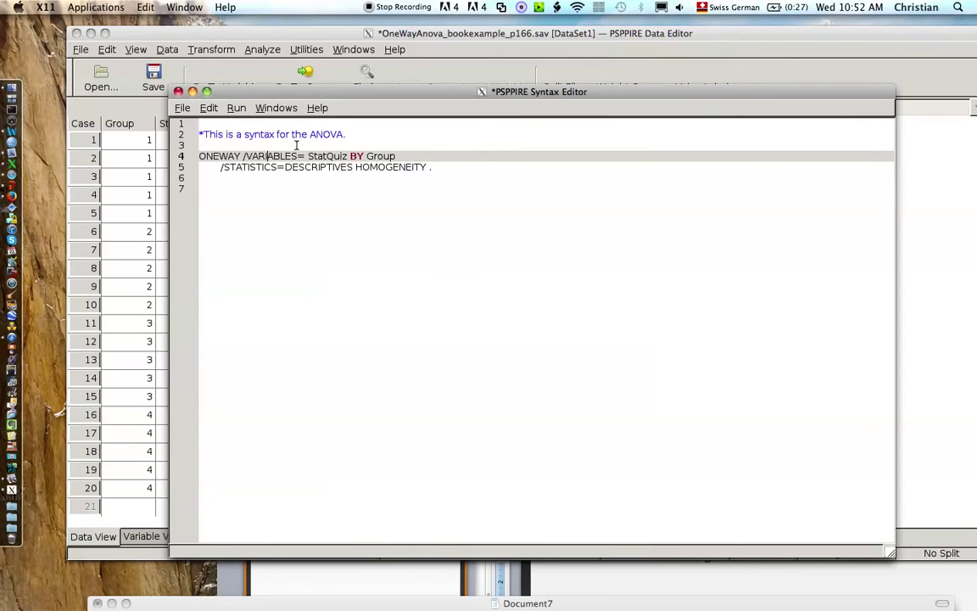
click(211, 144)
drag(211, 144, 448, 174)
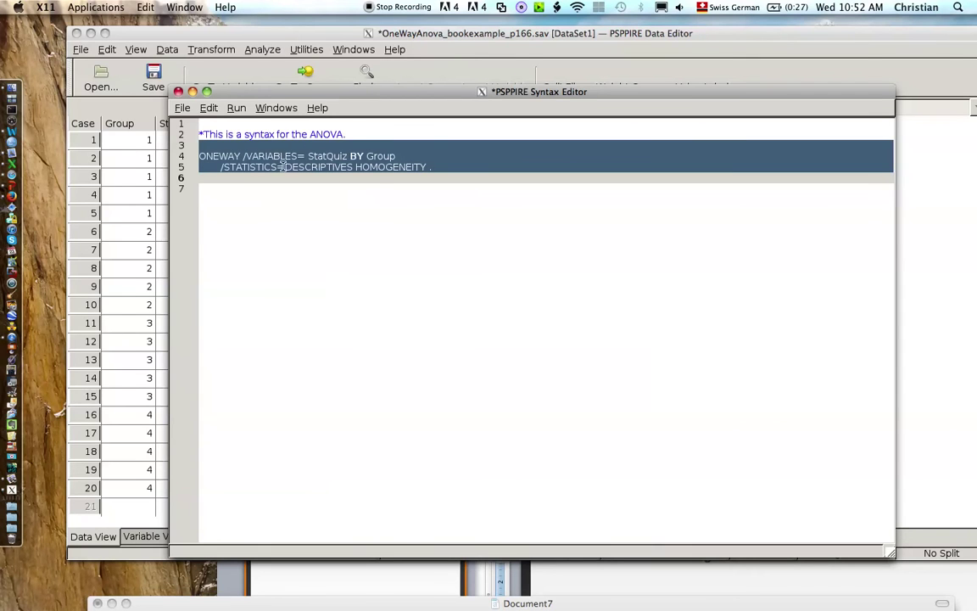
click(237, 108)
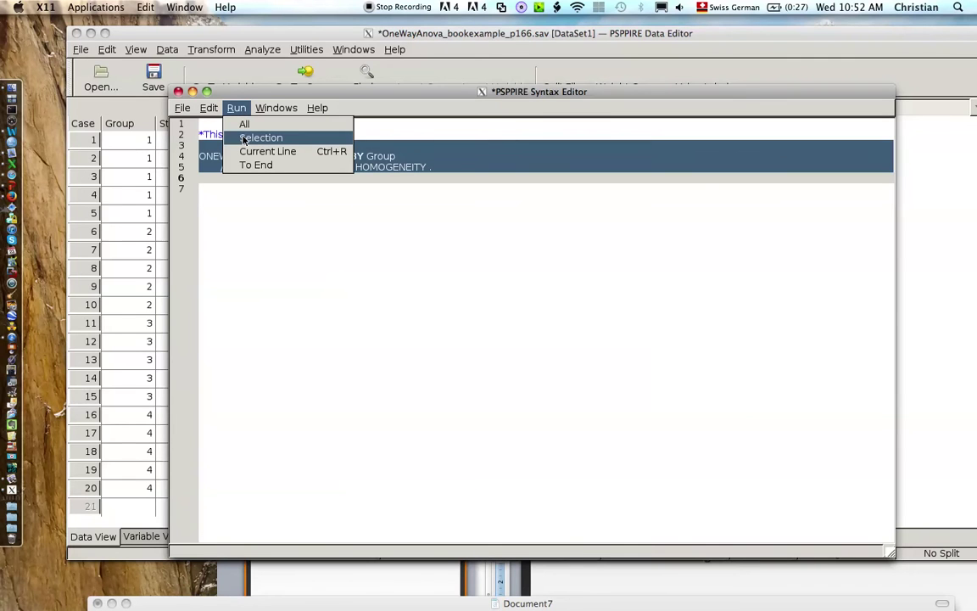
click(244, 138)
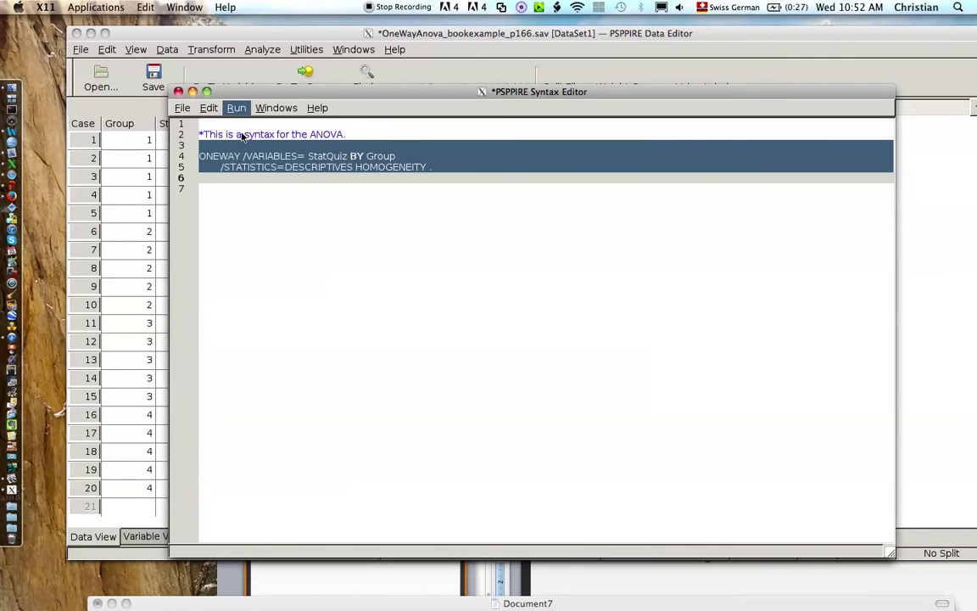
Review the descriptives, homogeneity and ANOVA tables in the output viewer, and return to the syntax editor.
click(280, 109)
click(257, 155)
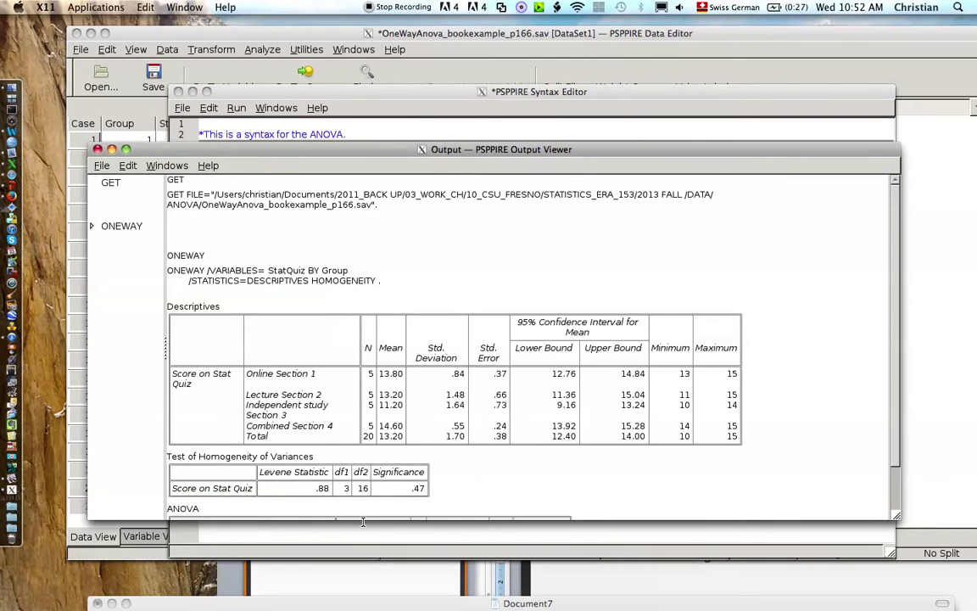
scroll(800, 334, down, 2)
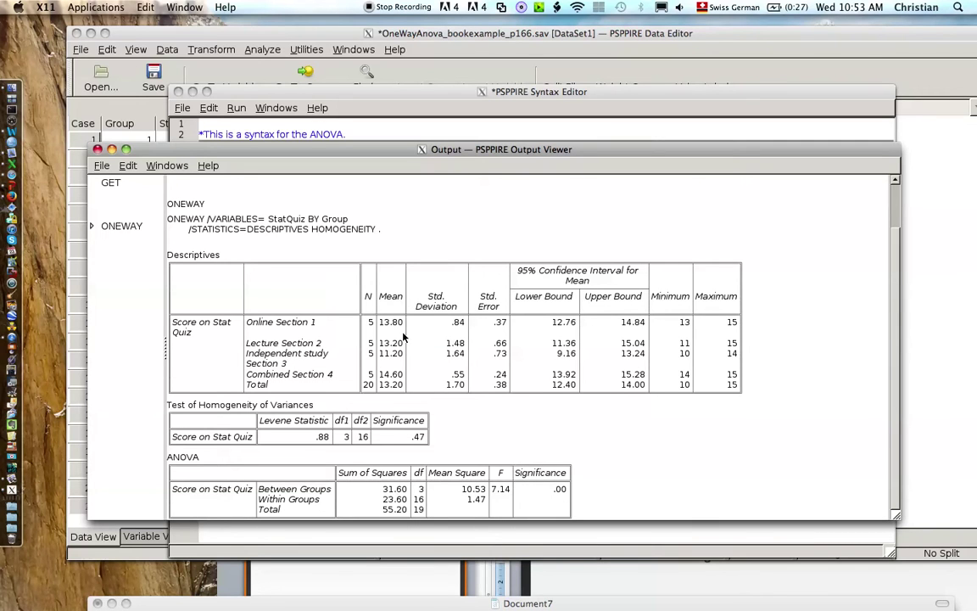
click(360, 95)
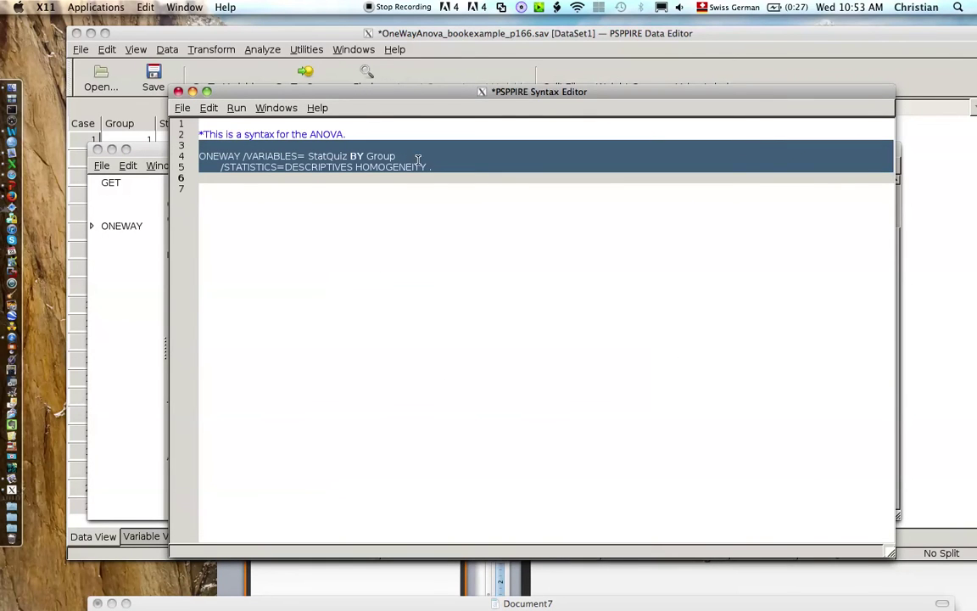
Look at the Compare Means options in the data editor and bring the syntax editor back to the front.
click(244, 52)
click(248, 51)
mouse_move(272, 81)
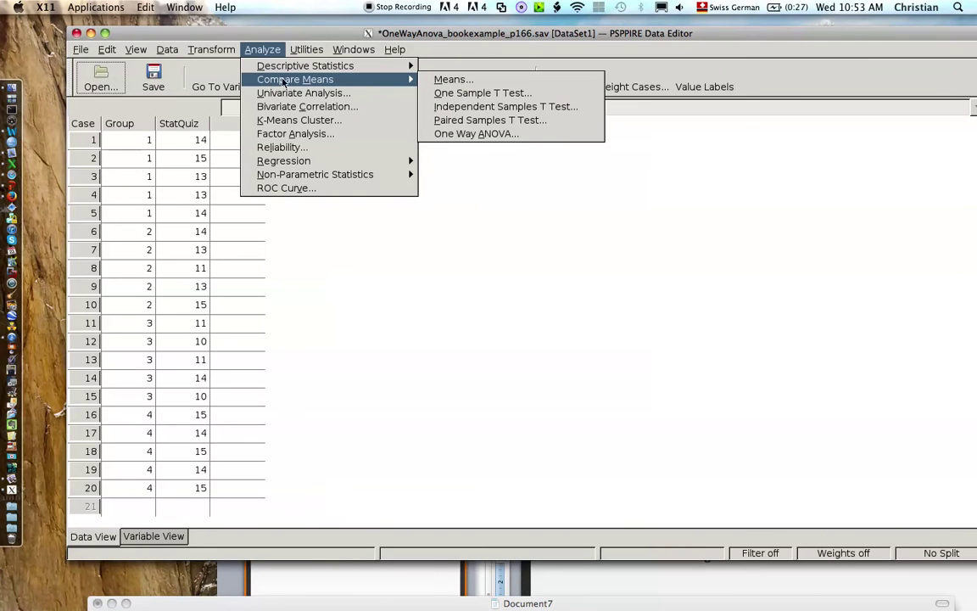
click(346, 49)
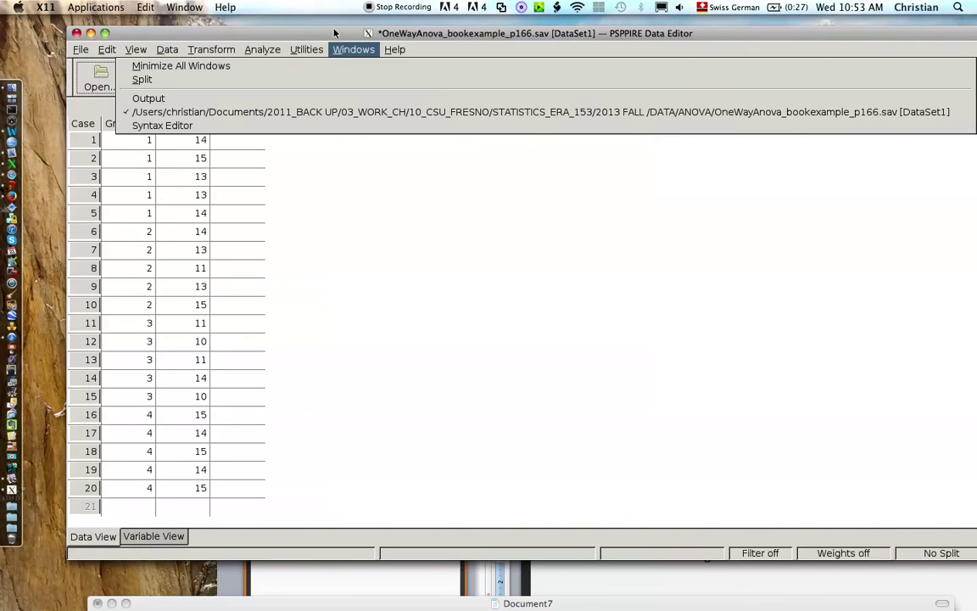
click(334, 32)
key(super+Tab)
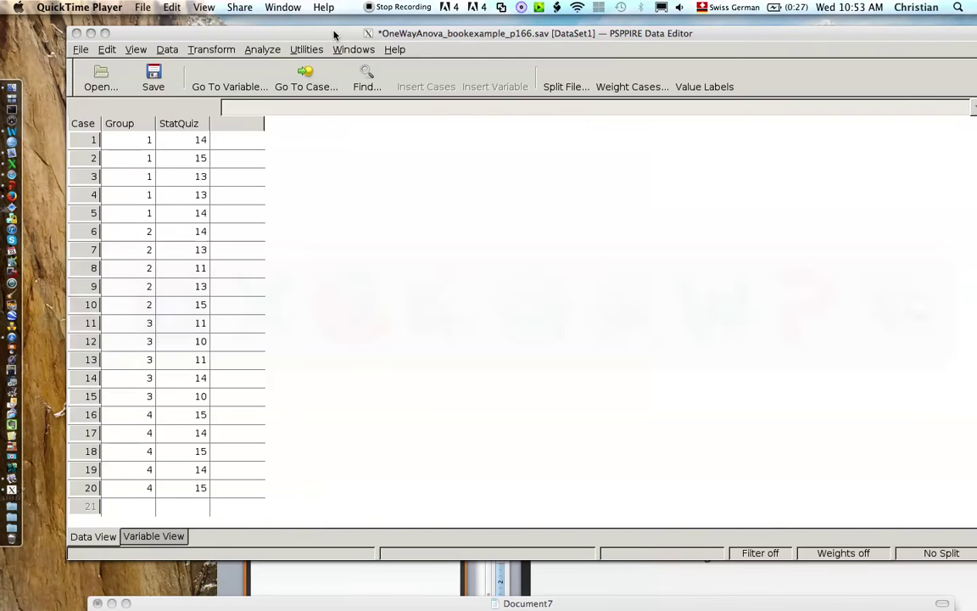
click(283, 7)
click(351, 55)
click(351, 54)
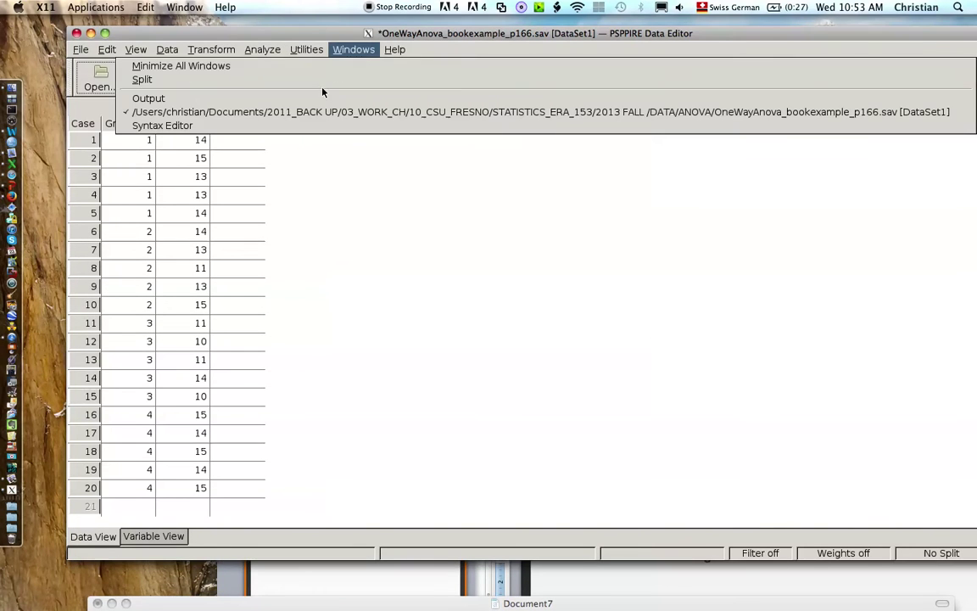
click(308, 125)
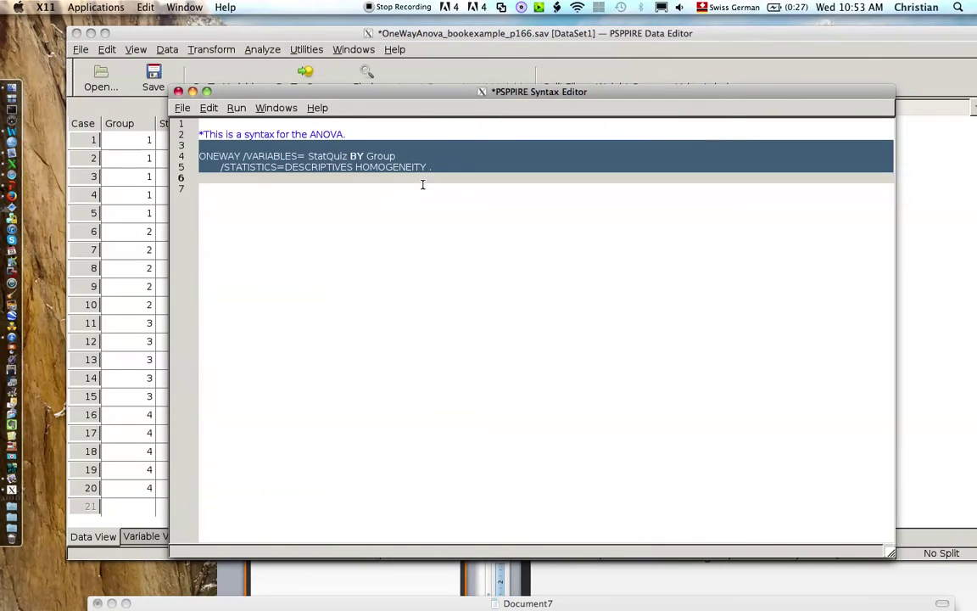
Copy the two-line ONEWAY command and paste a duplicate below the original.
click(445, 169)
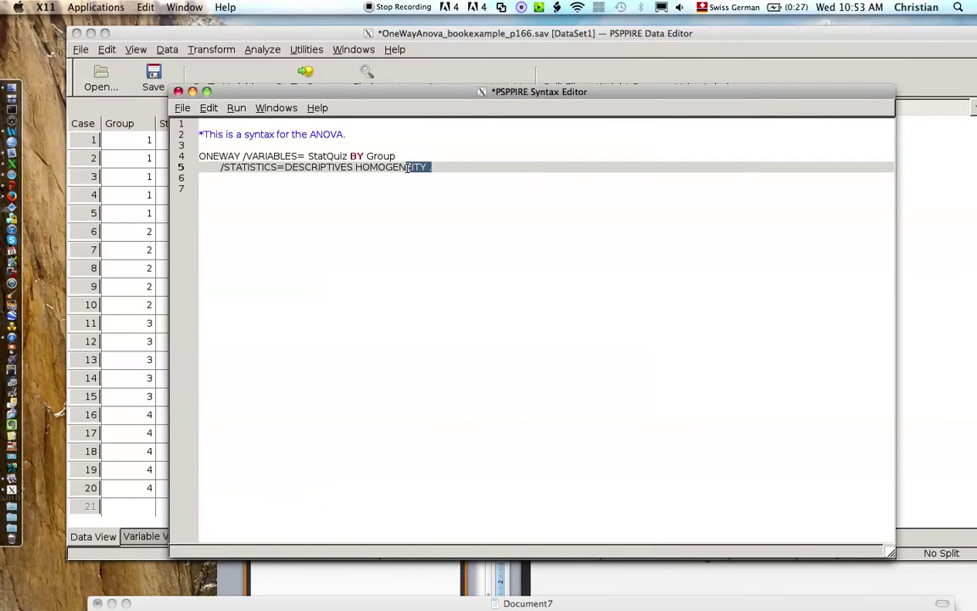
drag(435, 168, 197, 158)
key(ctrl+c)
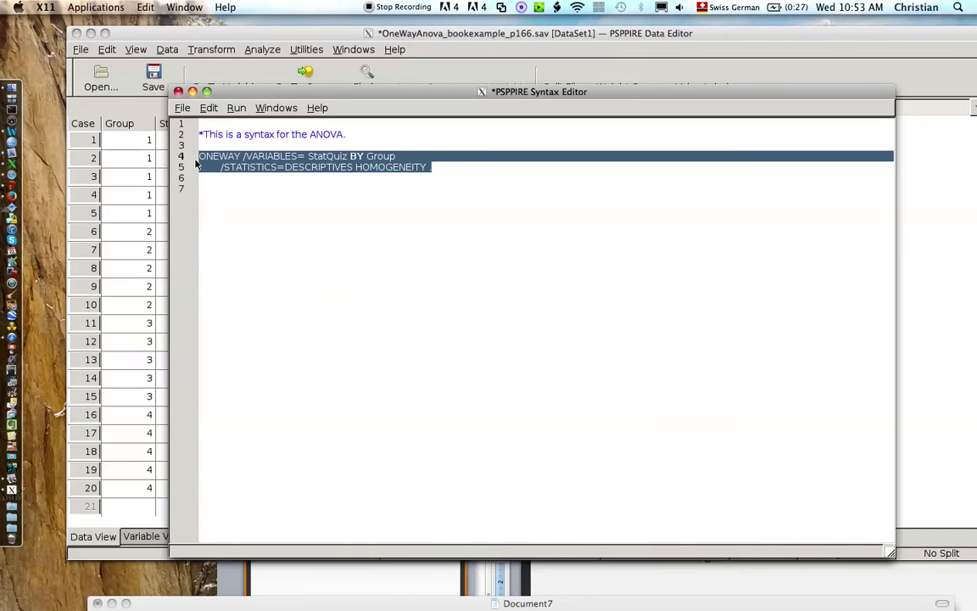
click(275, 190)
key(ctrl+v)
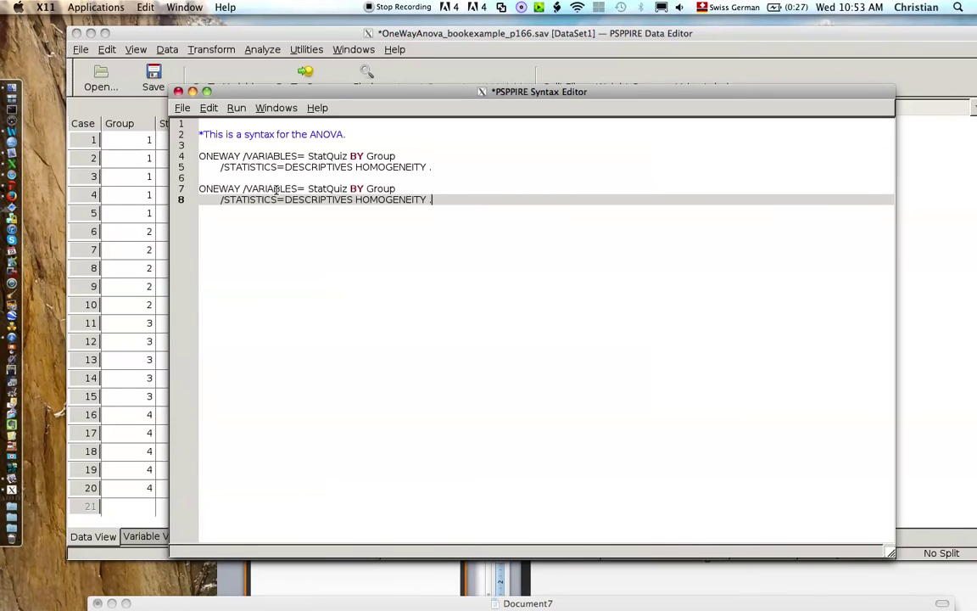
Insert blank lines and the comment "*ANOVA with the POST HOC TEST." above the duplicated ONEWAY command.
key(Up)
key(Up)
key(Return)
key(Return)
key(Return)
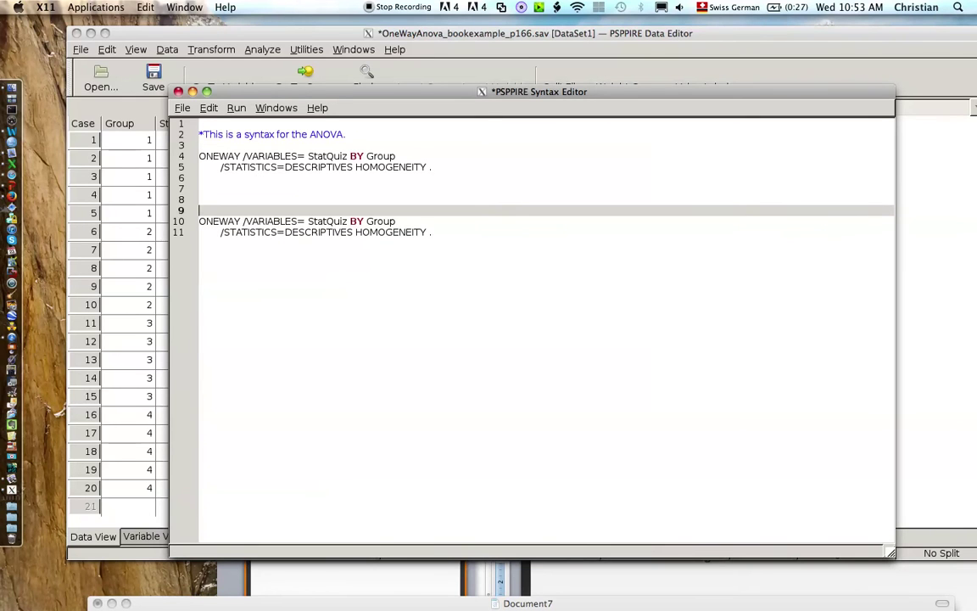
text(*ANOVA with the POST HOC TEST:)
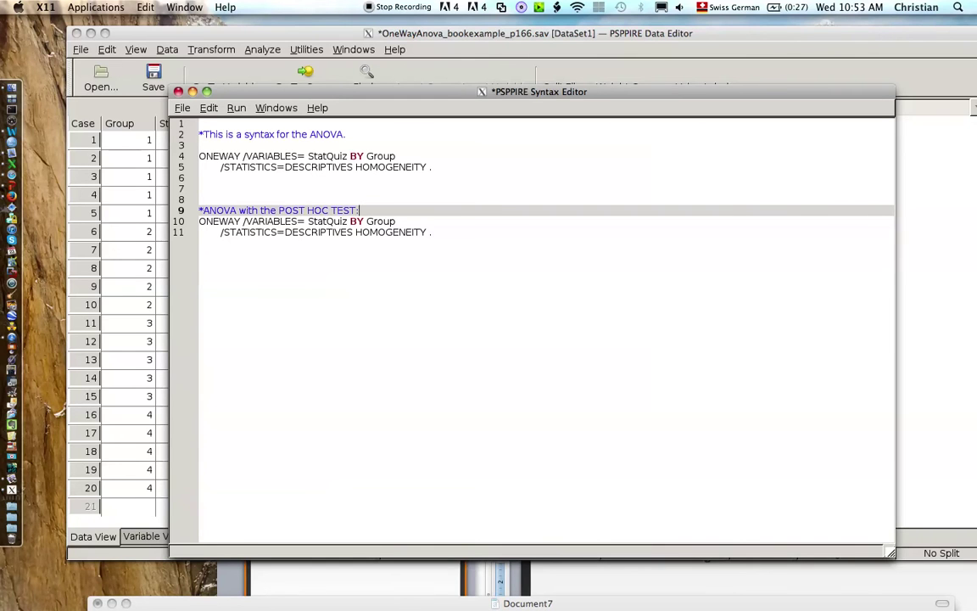
text(.)
key(Return)
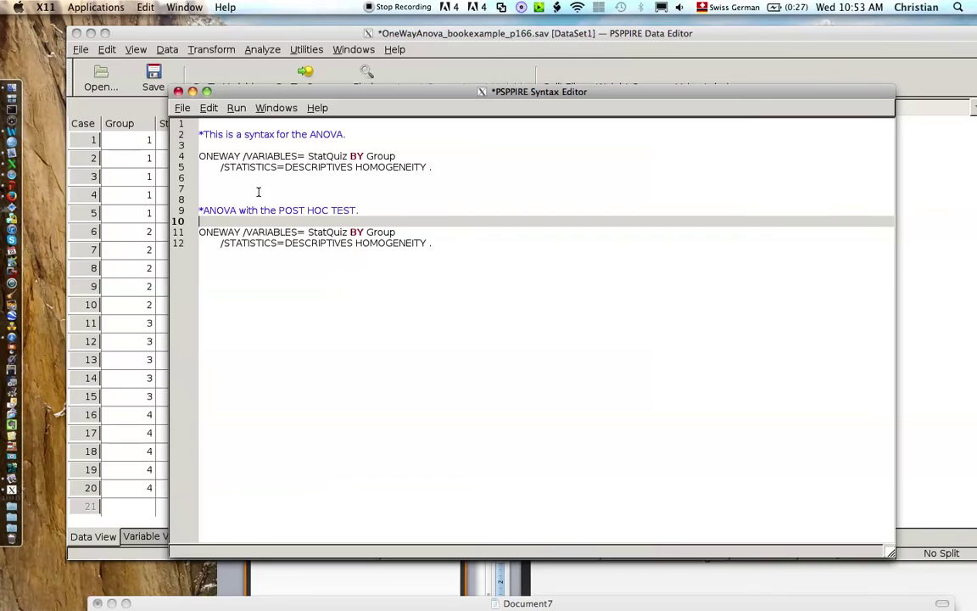
Extend the second ONEWAY command with the subcommand "/POSTHOC = LSD SCHEFFE.", moving the closing period to its end.
click(437, 243)
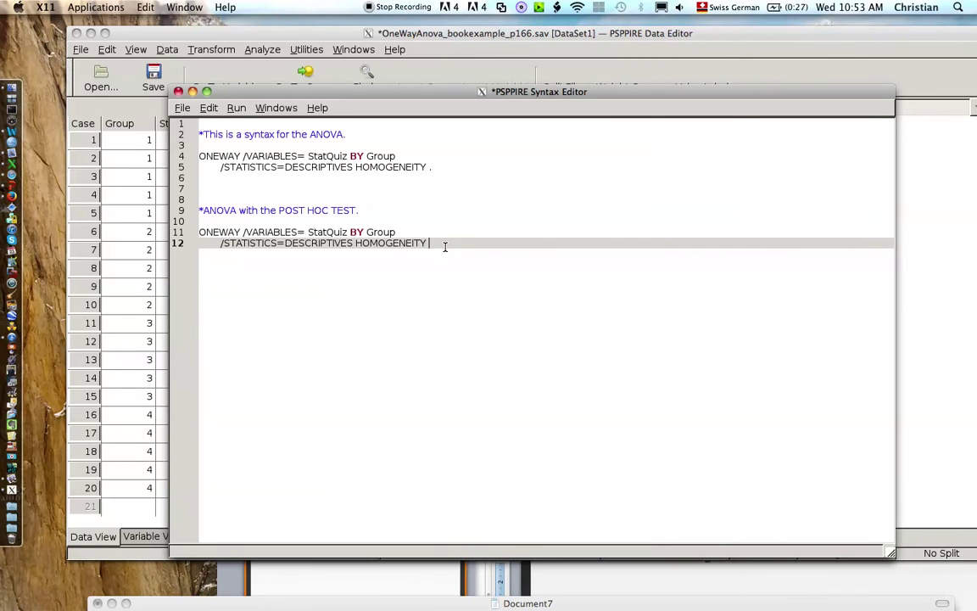
key(Return)
text(/)
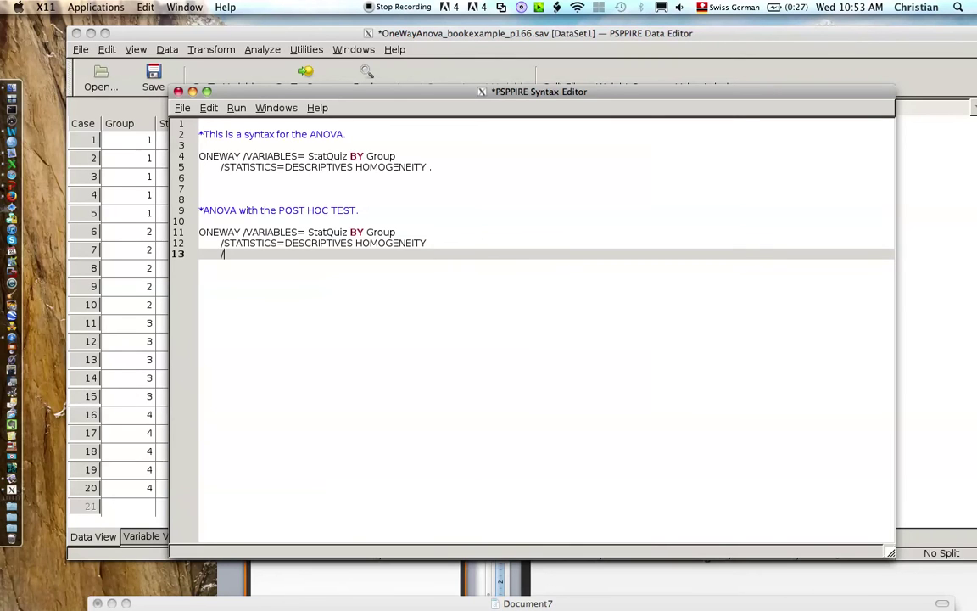
text(OSTHOC)
click(223, 254)
text(P)
click(275, 260)
text(= LSD)
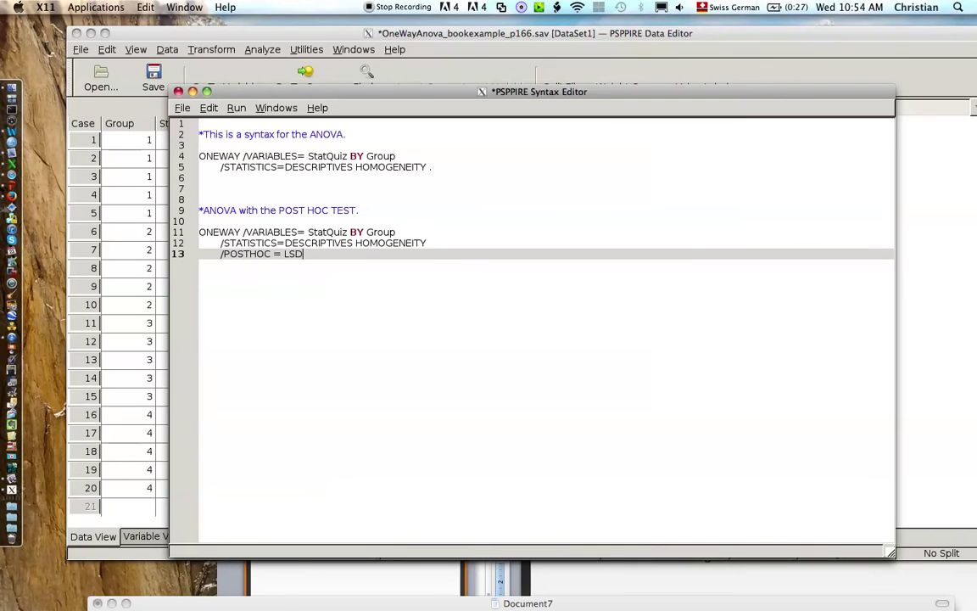
text( SCHE)
text(FE)
key(BackSpace)
text(.)
Run only the ONEWAY command containing the POSTHOC subcommand and open its results in the output viewer.
drag(353, 254, 197, 231)
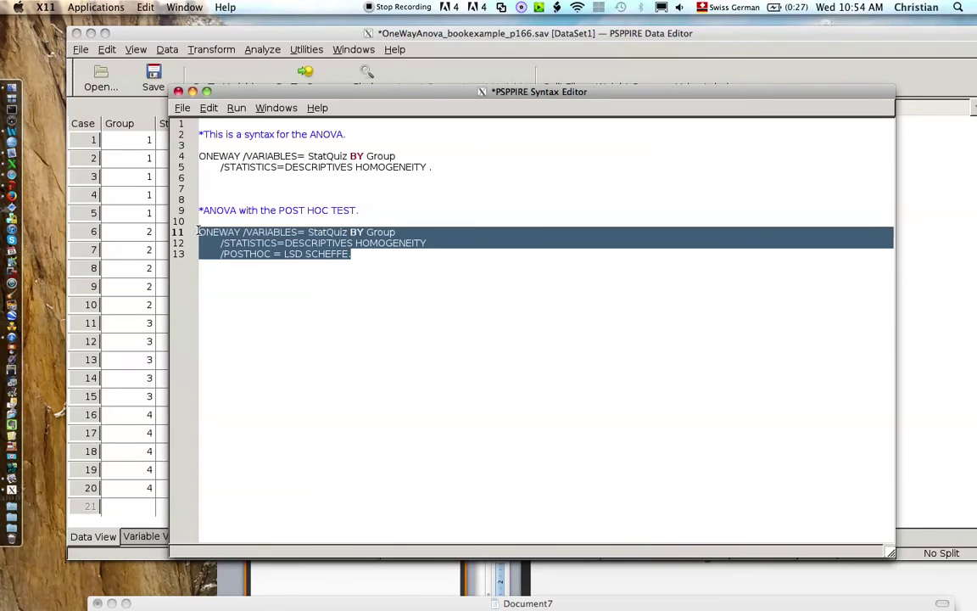
click(236, 107)
click(251, 138)
click(263, 107)
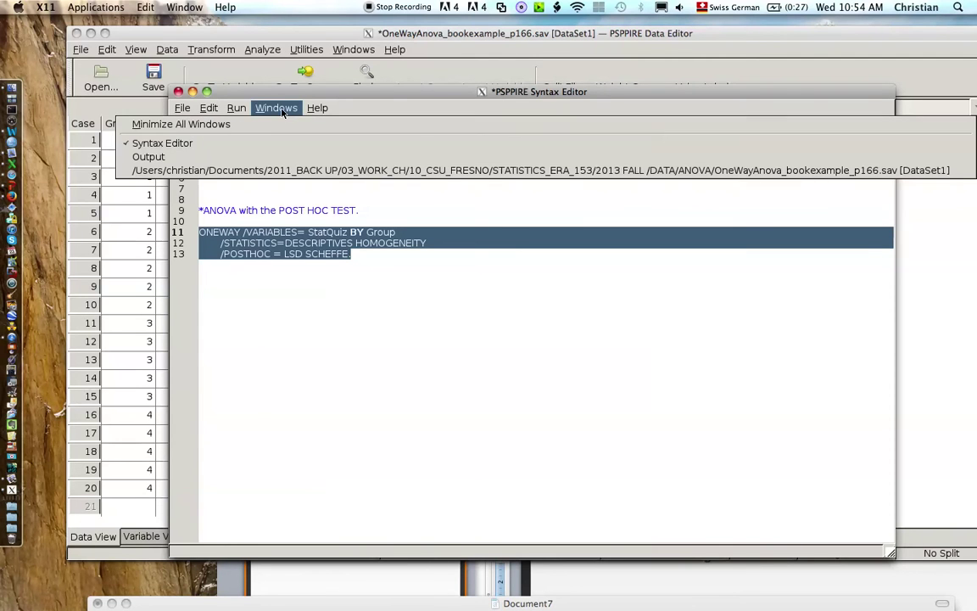
click(237, 159)
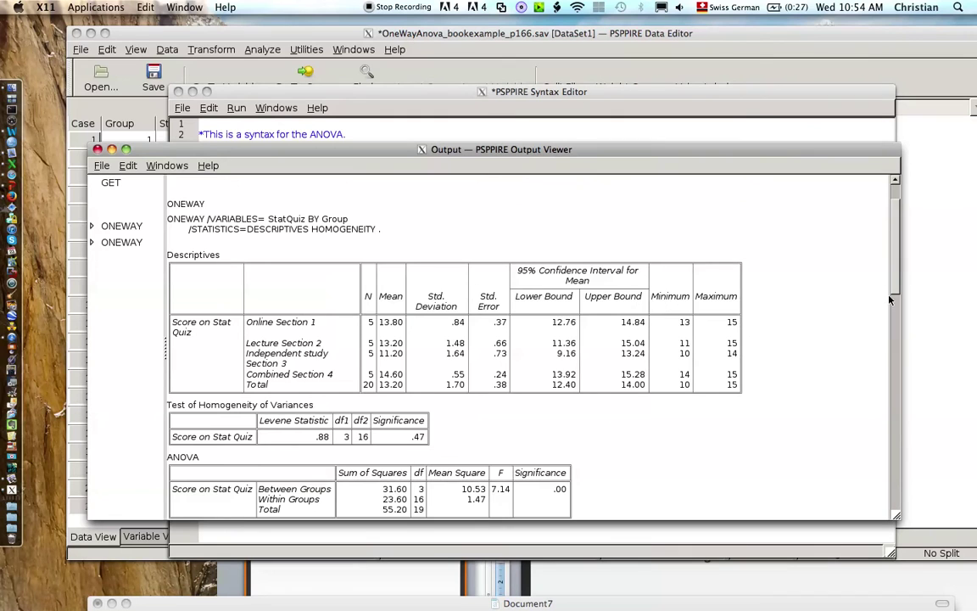
Bring the Multiple Comparisons table of the POSTHOC run into view and enlarge the output window to show more of it.
drag(888, 300, 900, 364)
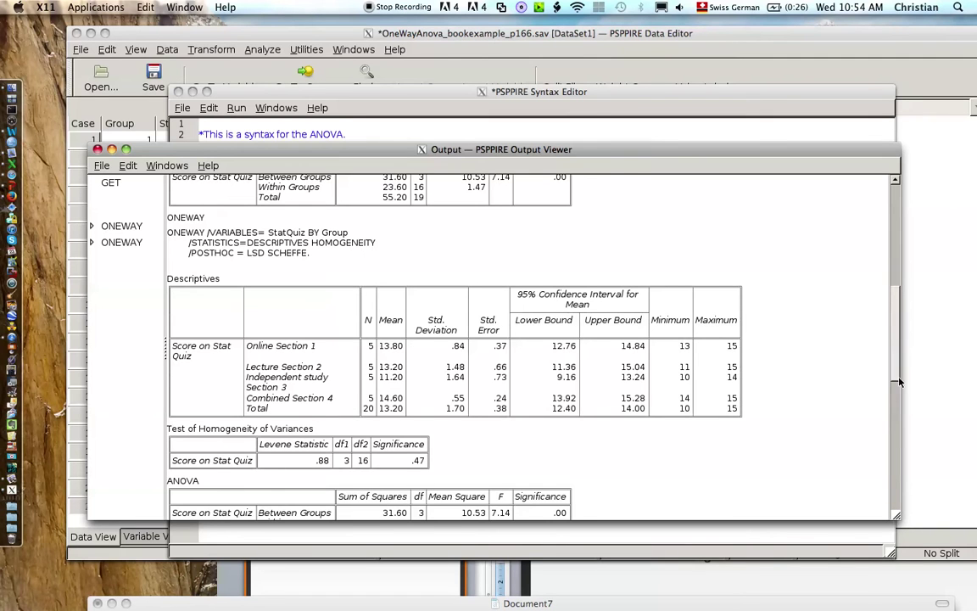
scroll(805, 322, down, 5)
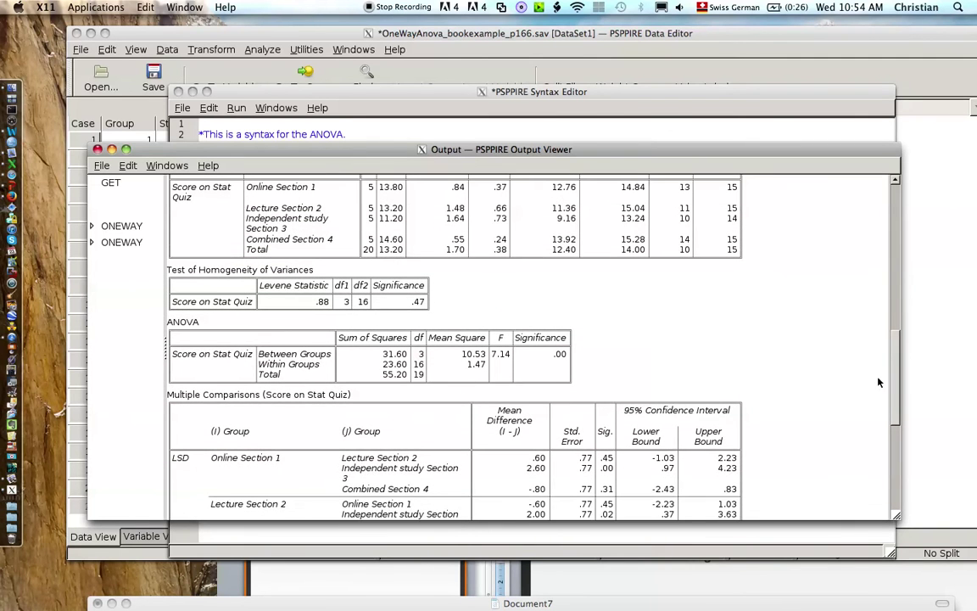
drag(896, 378, 896, 432)
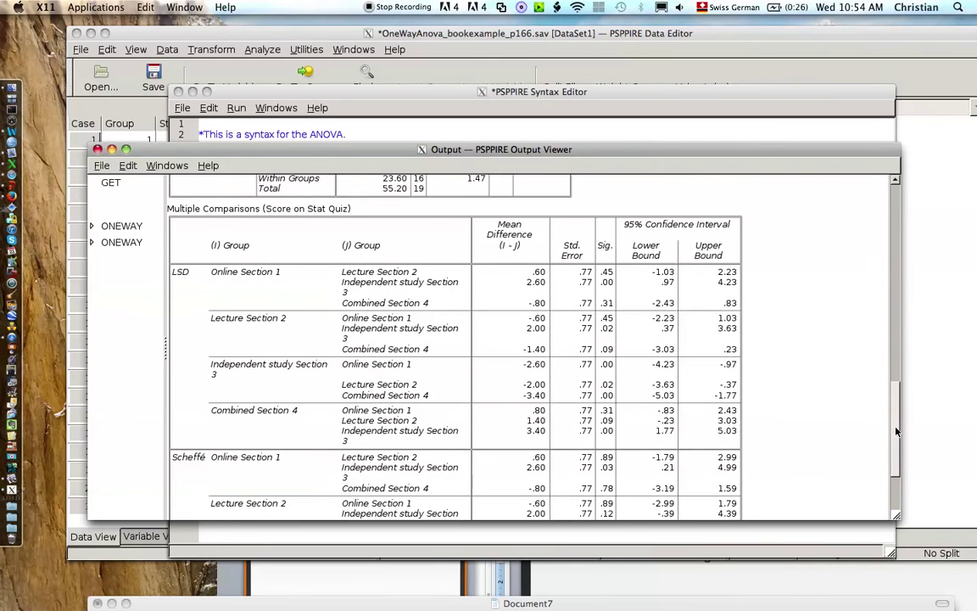
drag(704, 282, 689, 153)
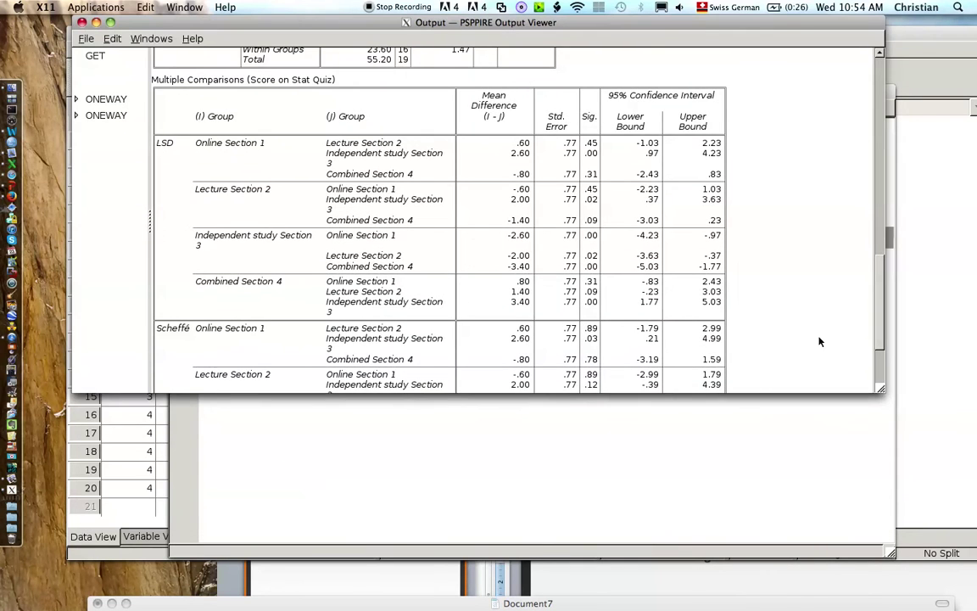
drag(883, 388, 914, 459)
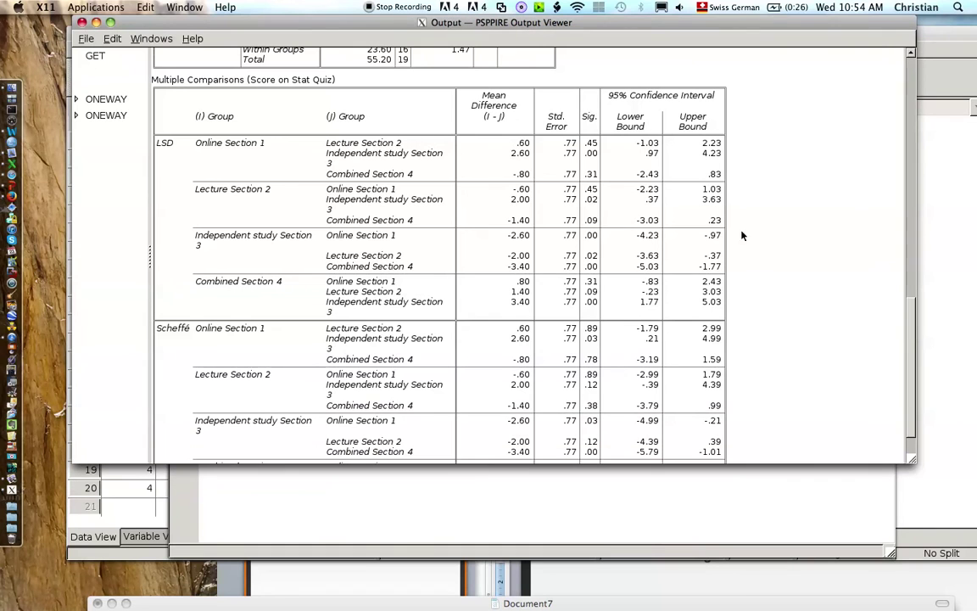
Examine the Descriptives, Test of Homogeneity of Variances and ANOVA tables of the second ONEWAY run alongside the LSD comparisons.
scroll(647, 206, up, 3)
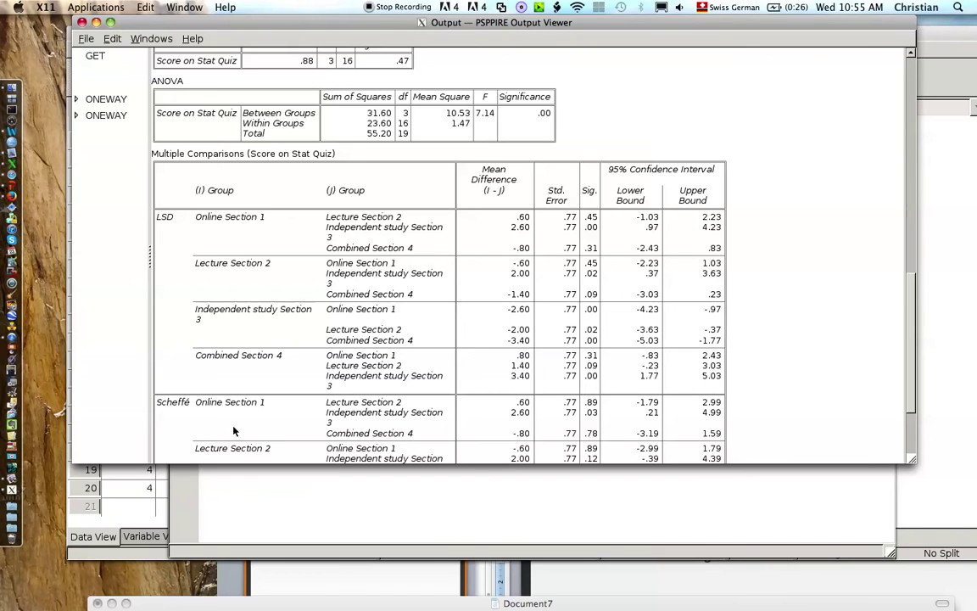
scroll(819, 263, up, 1)
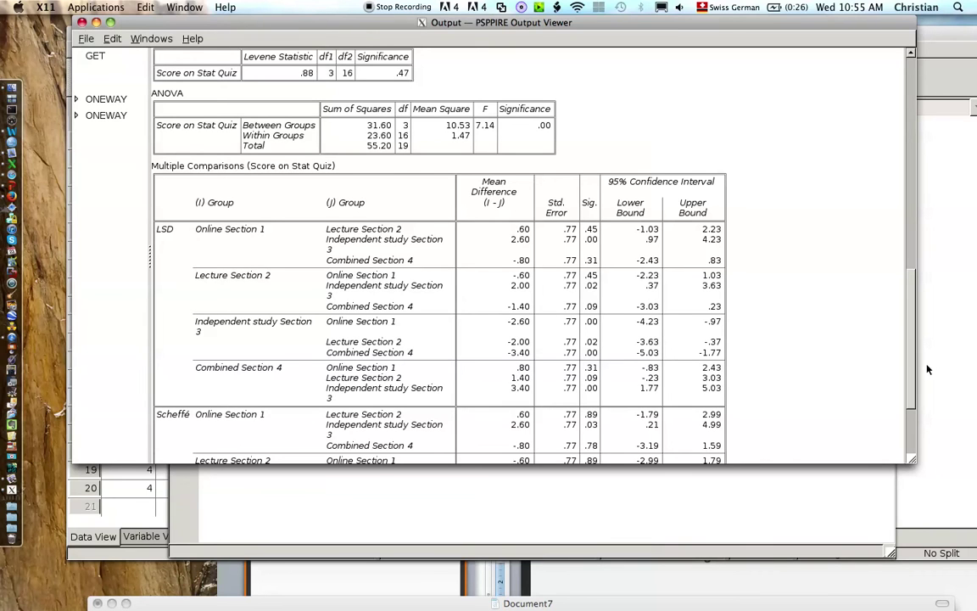
scroll(815, 322, up, 5)
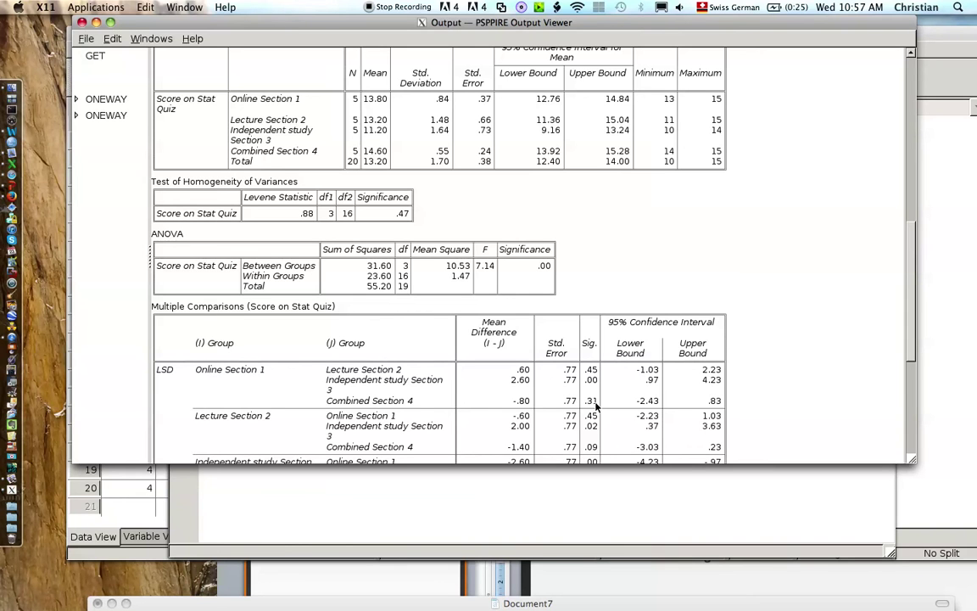
scroll(910, 309, down, 3)
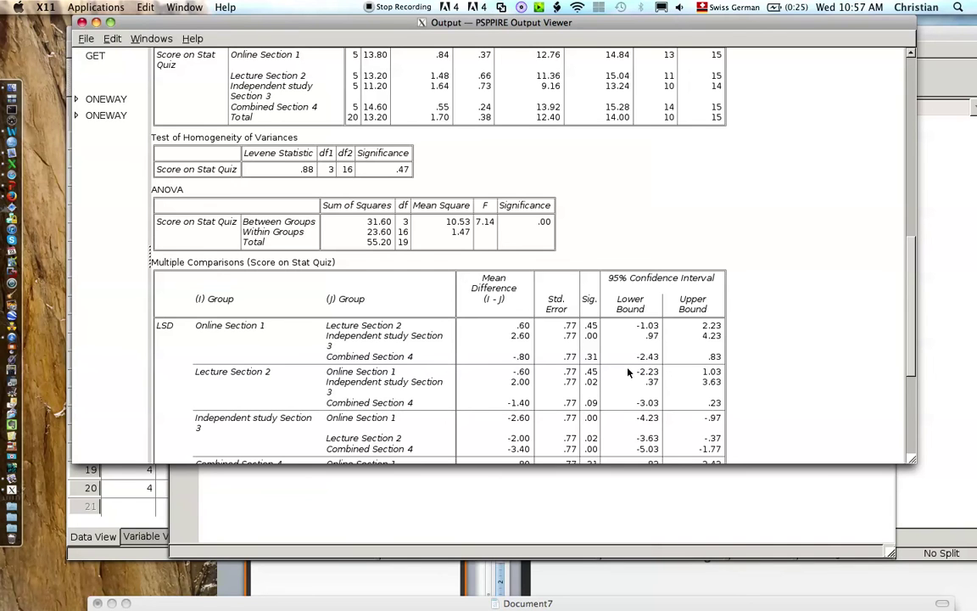
drag(908, 352, 908, 318)
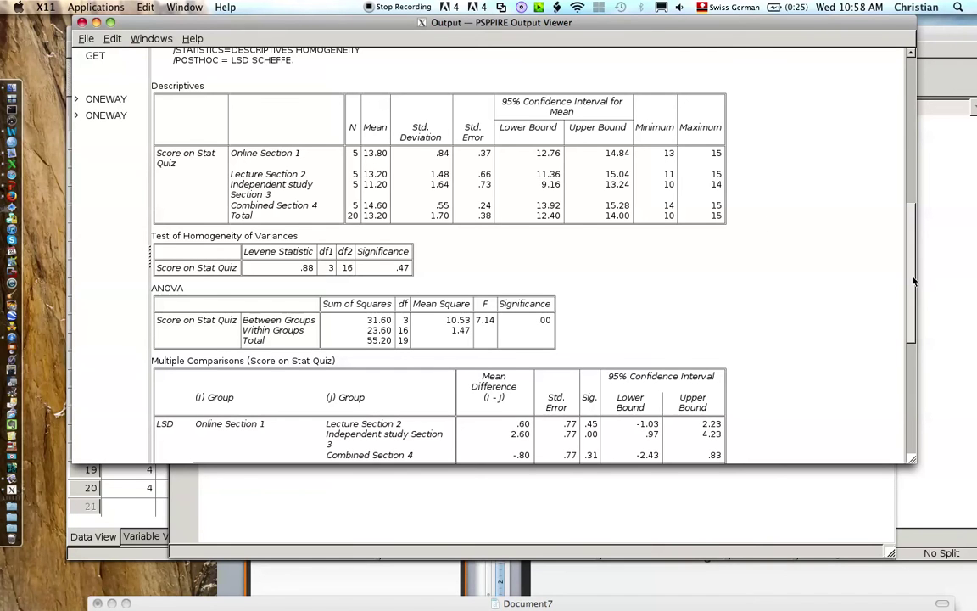
drag(919, 283, 912, 332)
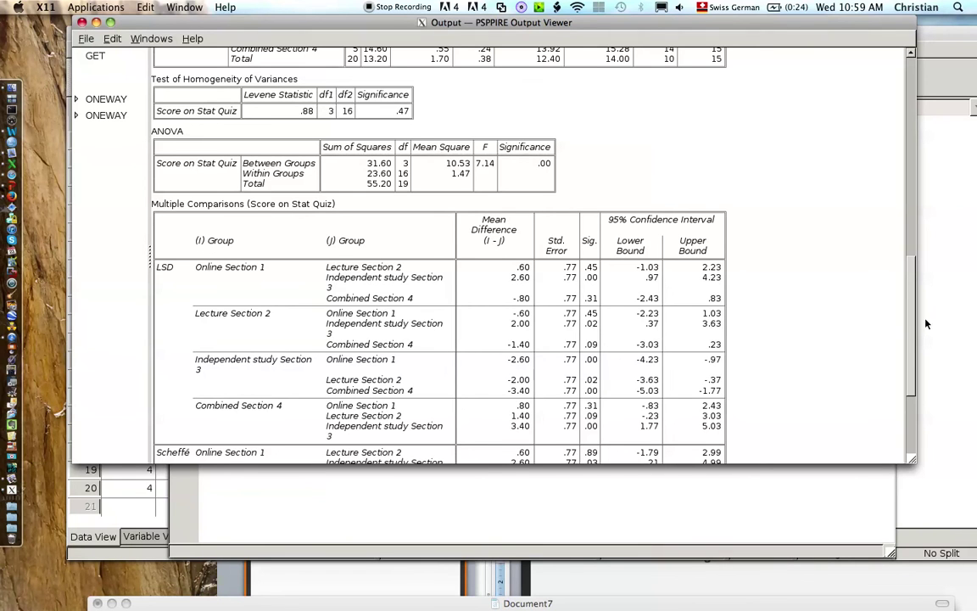
scroll(912, 322, up, 2)
scroll(912, 322, up, 3)
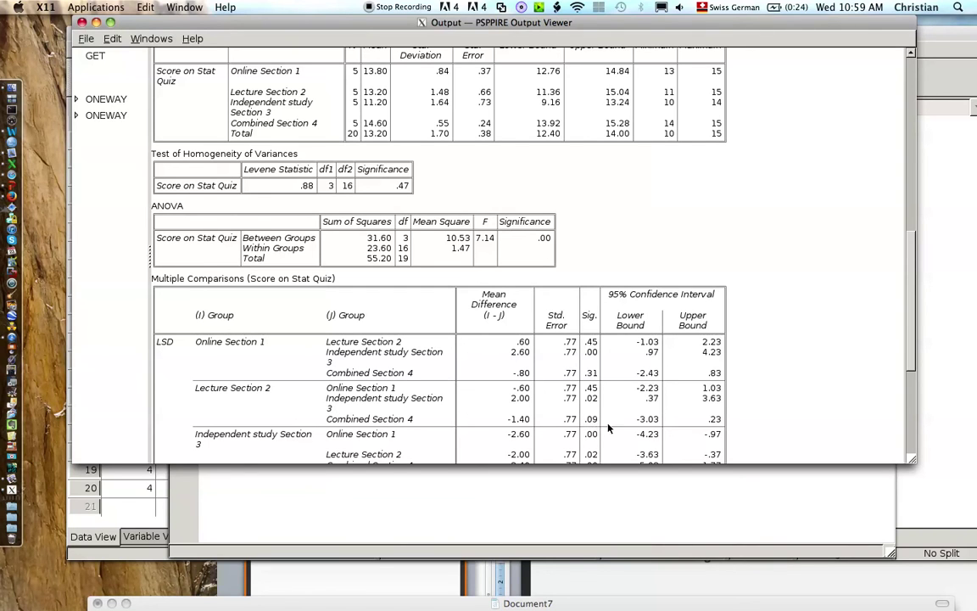
Examine the group pairs' mean differences and significance values in the LSD and Scheffé sections of the Multiple Comparisons table.
scroll(763, 323, down, 3)
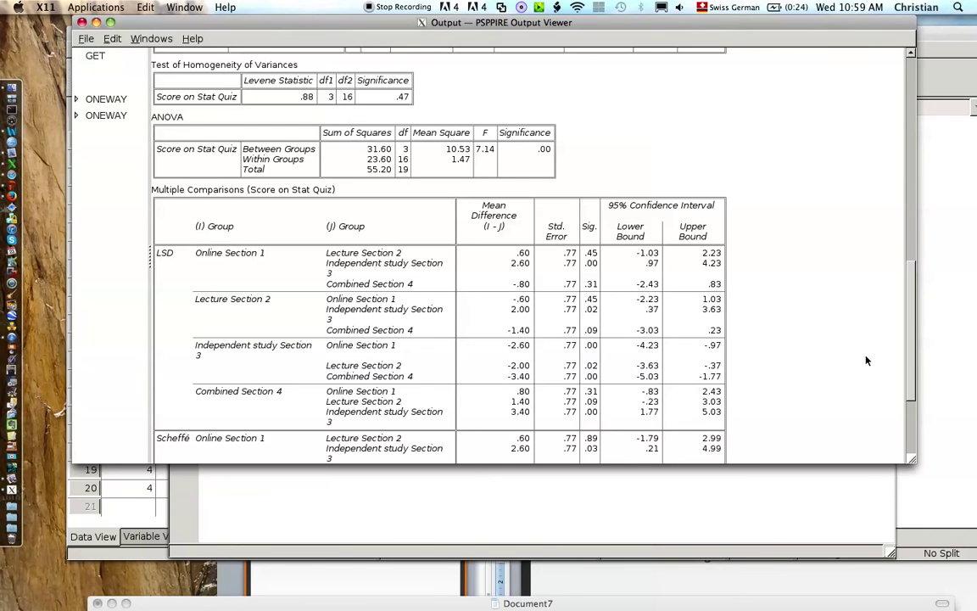
scroll(913, 379, down, 3)
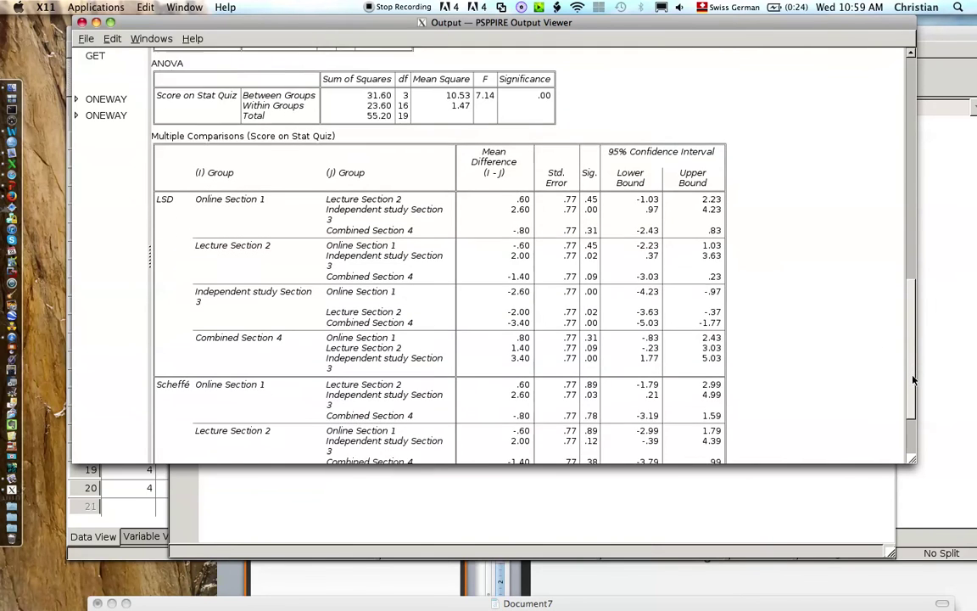
scroll(913, 379, down, 2)
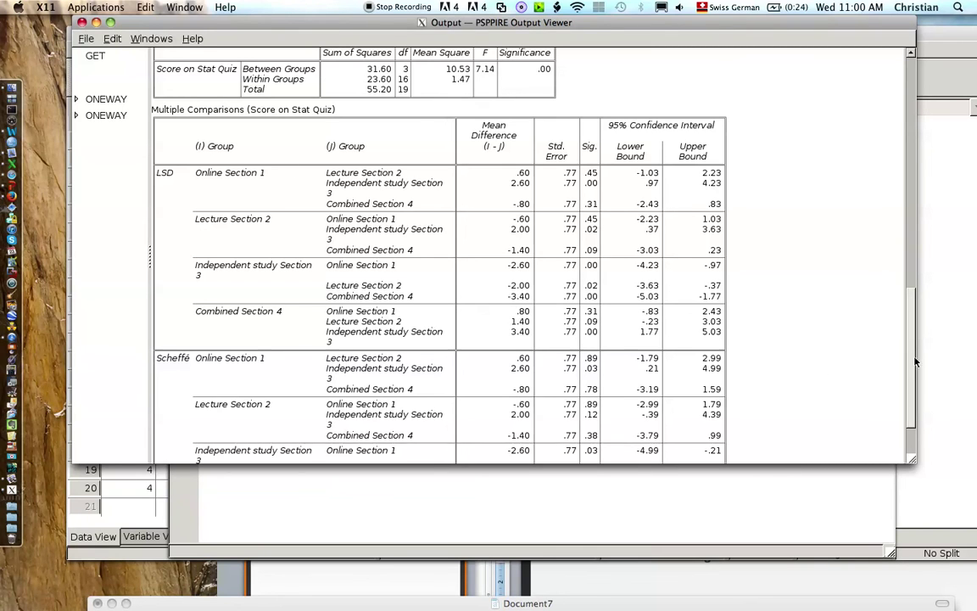
scroll(913, 362, up, 1)
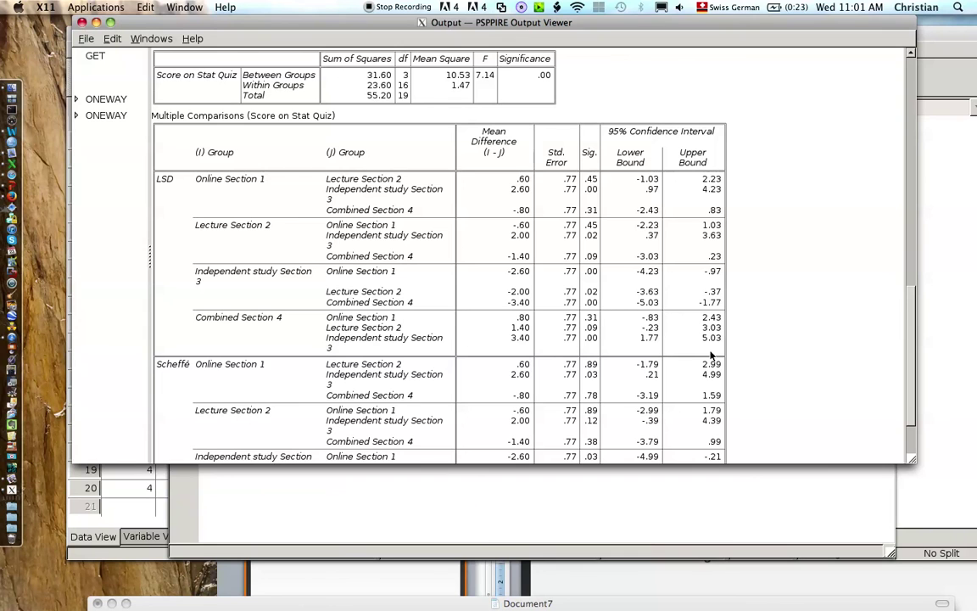
scroll(862, 389, down, 3)
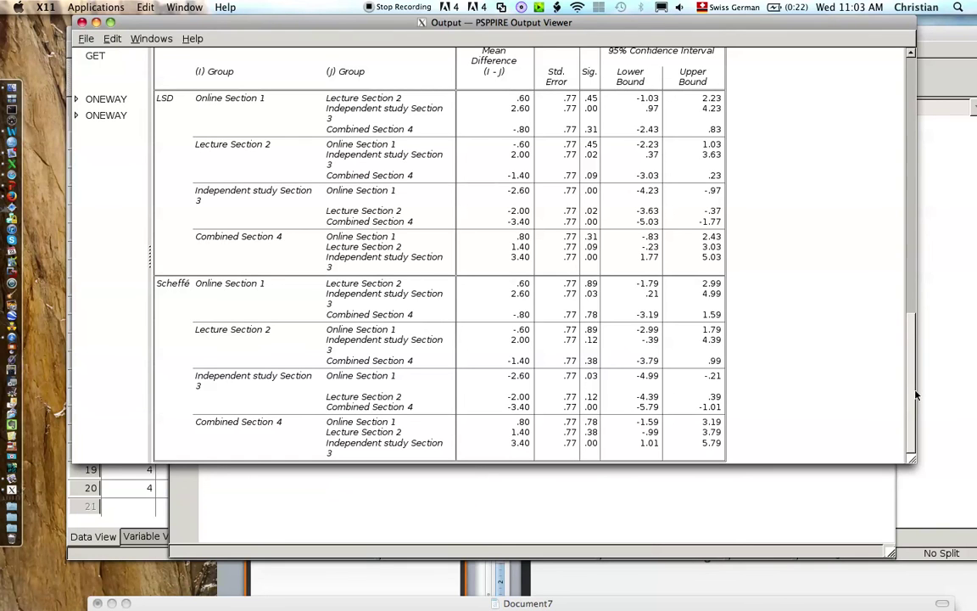
drag(914, 394, 914, 386)
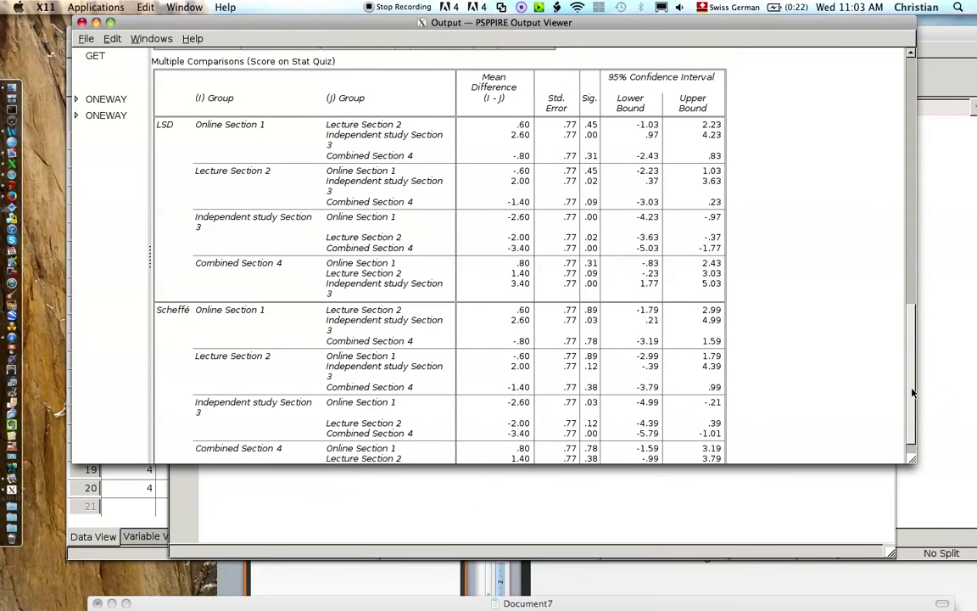
scroll(815, 355, down, 2)
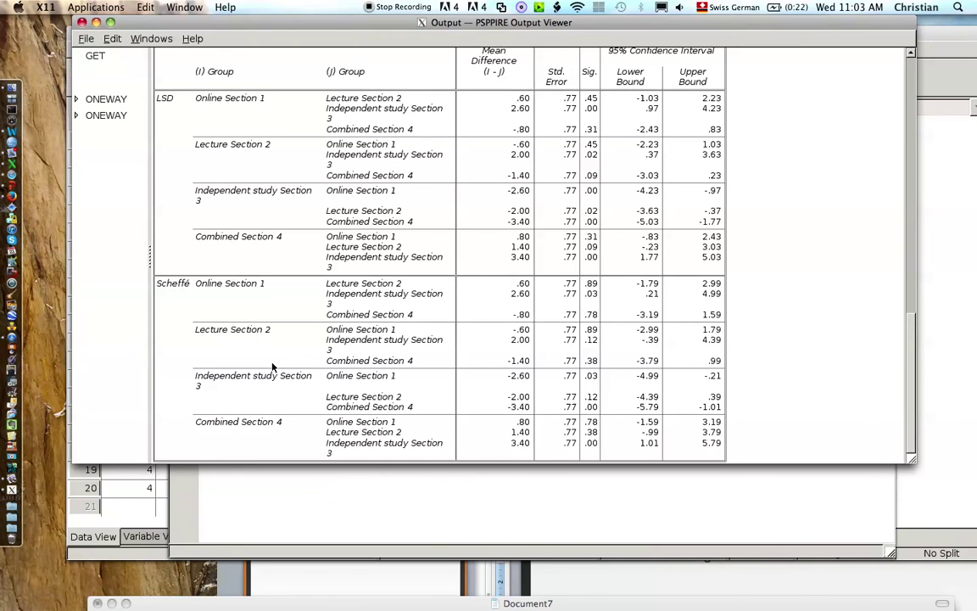
mouse_move(916, 402)
mouse_down()
mouse_move(903, 340)
mouse_move(906, 389)
mouse_up()
Return to the syntax editor and save the syntax file as ANOVA_forBookExamplep166 in the ANOVA folder.
drag(721, 22, 785, 155)
click(699, 97)
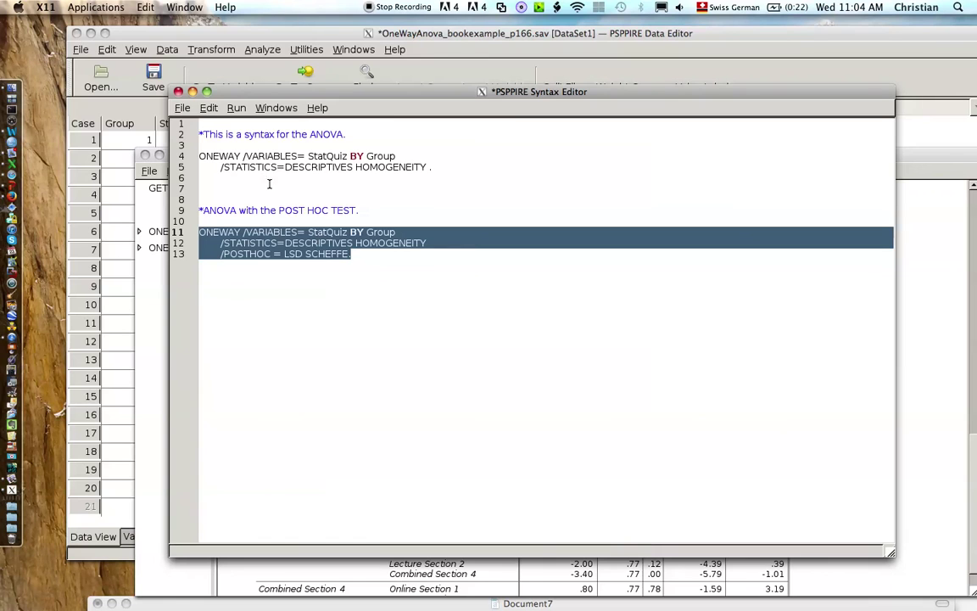
click(182, 107)
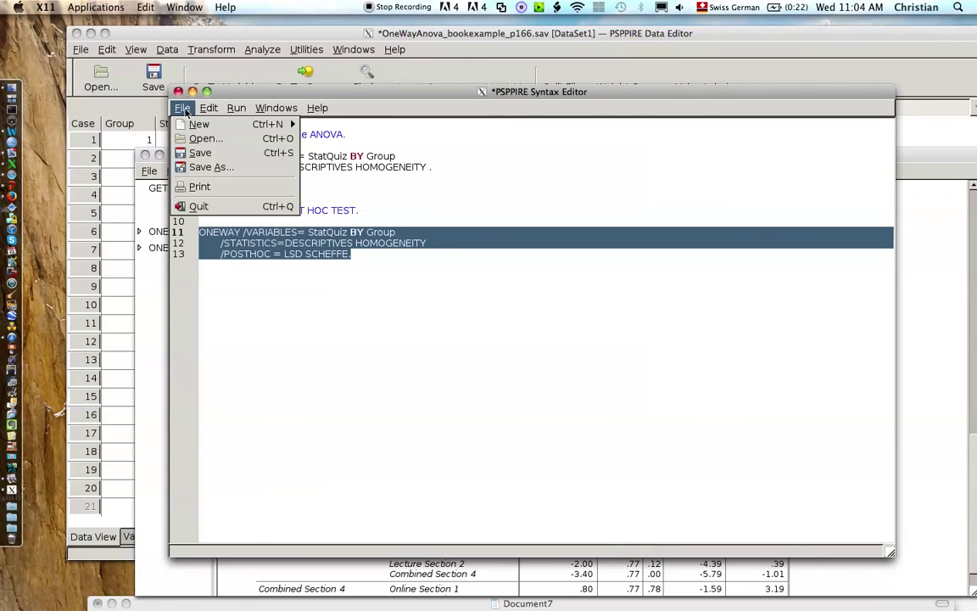
click(209, 168)
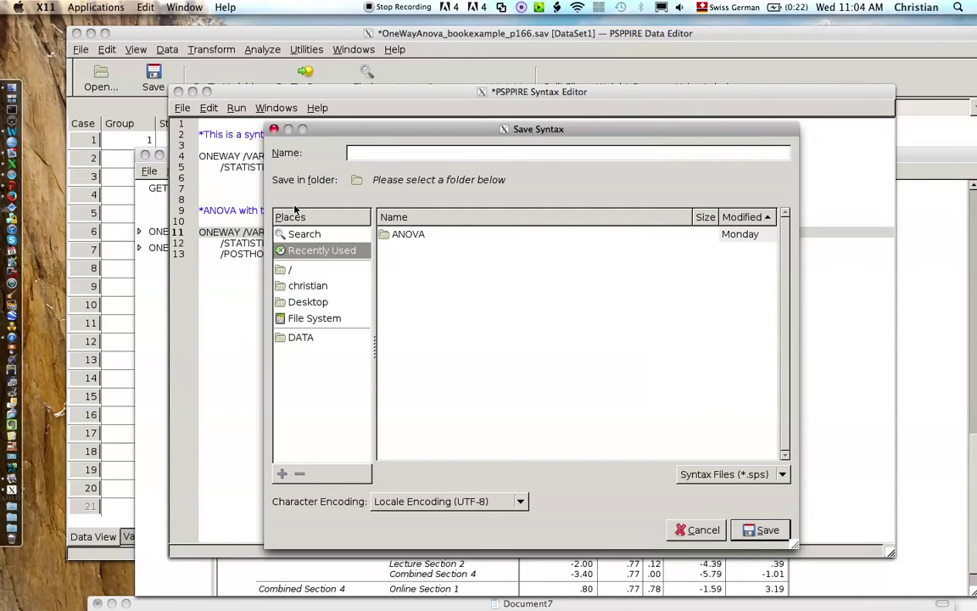
click(416, 236)
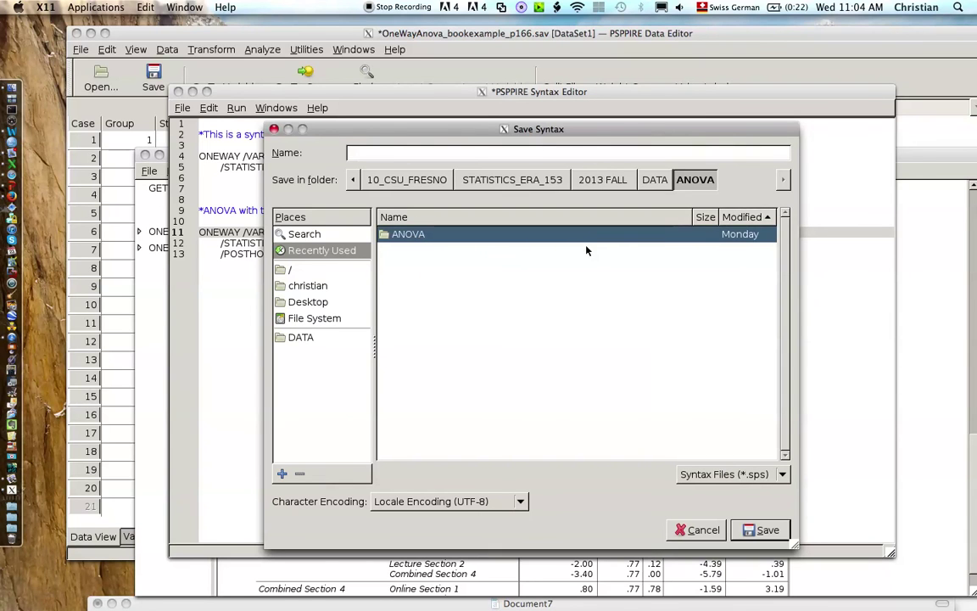
click(440, 152)
text(ANOVA_forBo)
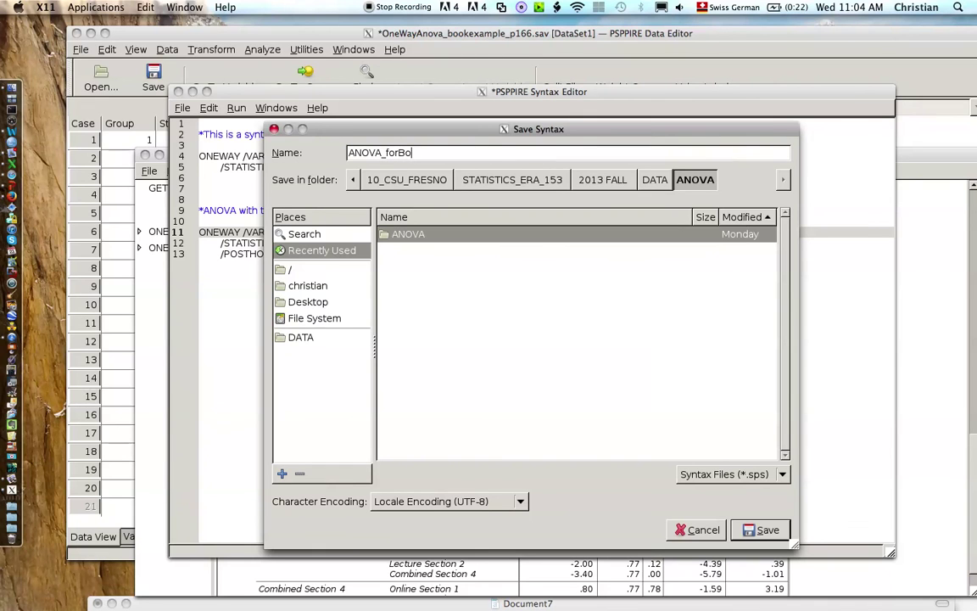
text(okExamplep166)
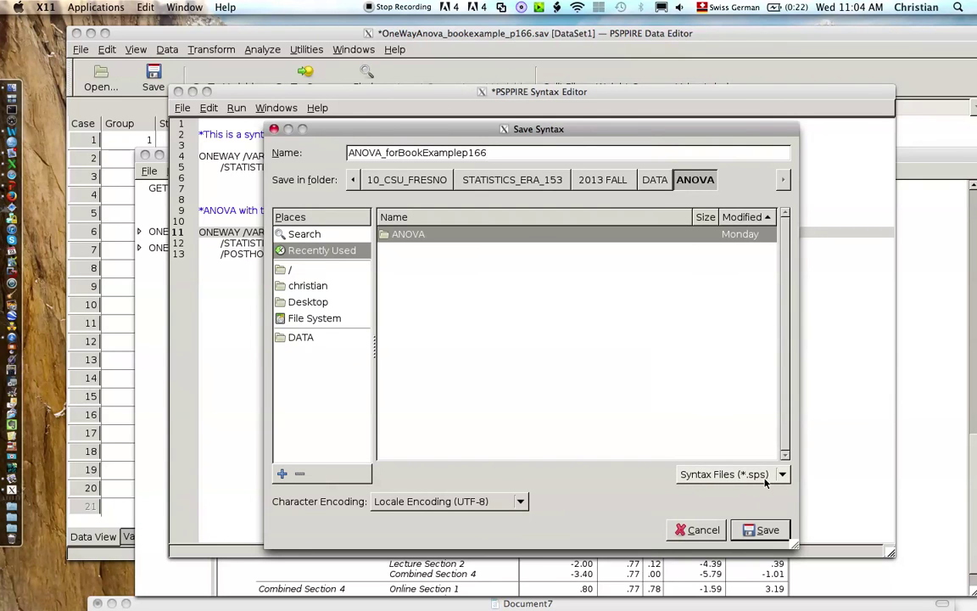
click(761, 529)
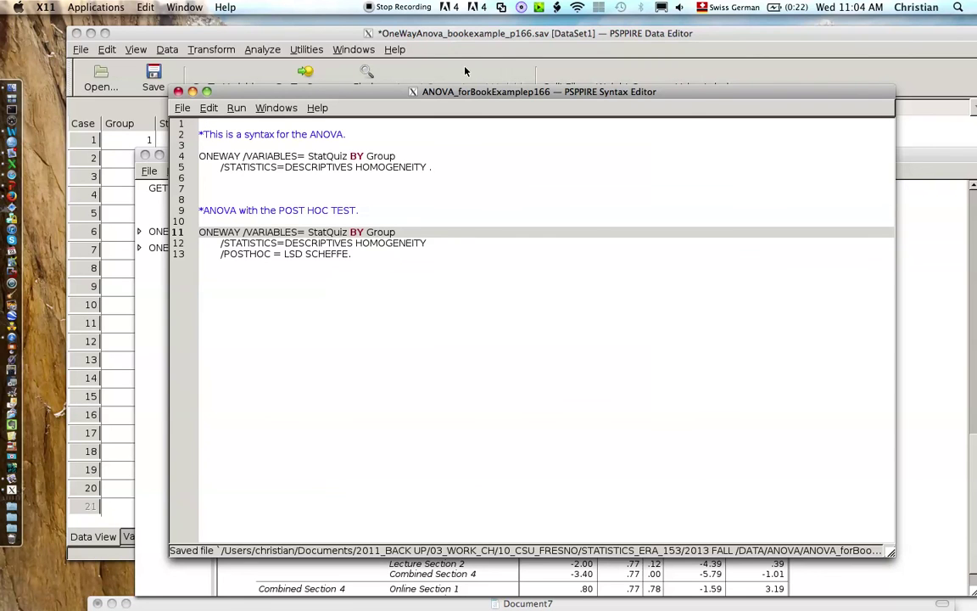
Bring the output viewer with the Multiple Comparisons table back in front of the syntax editor.
drag(351, 95, 444, 227)
click(377, 155)
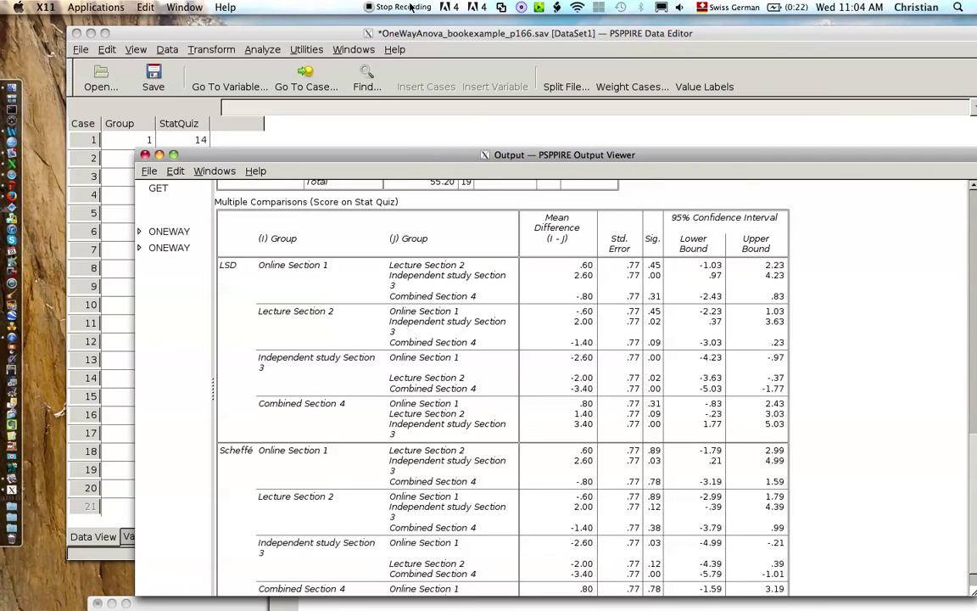